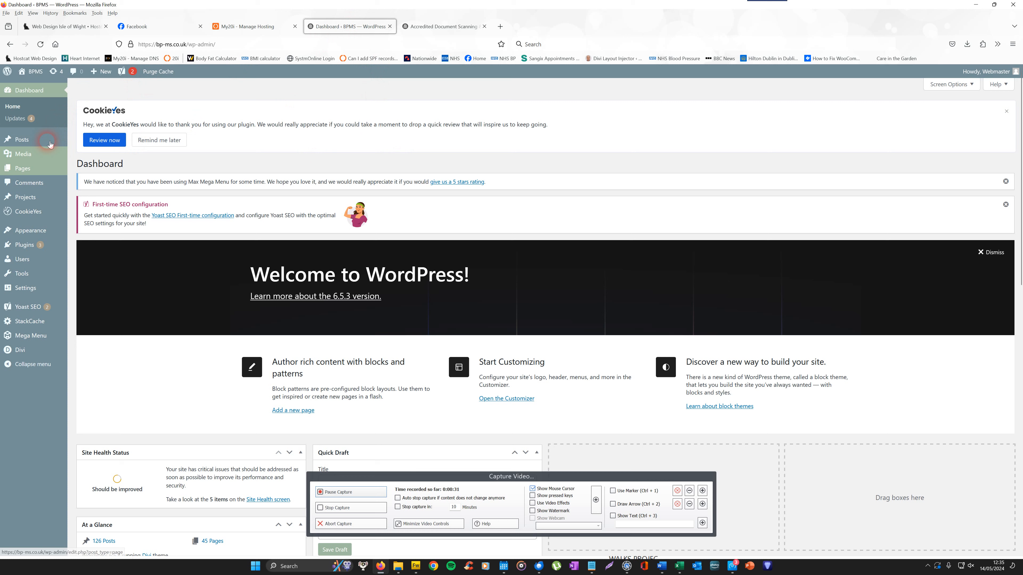
Open the BPMS website tab and go to the Blog page under Insights.
click(460, 28)
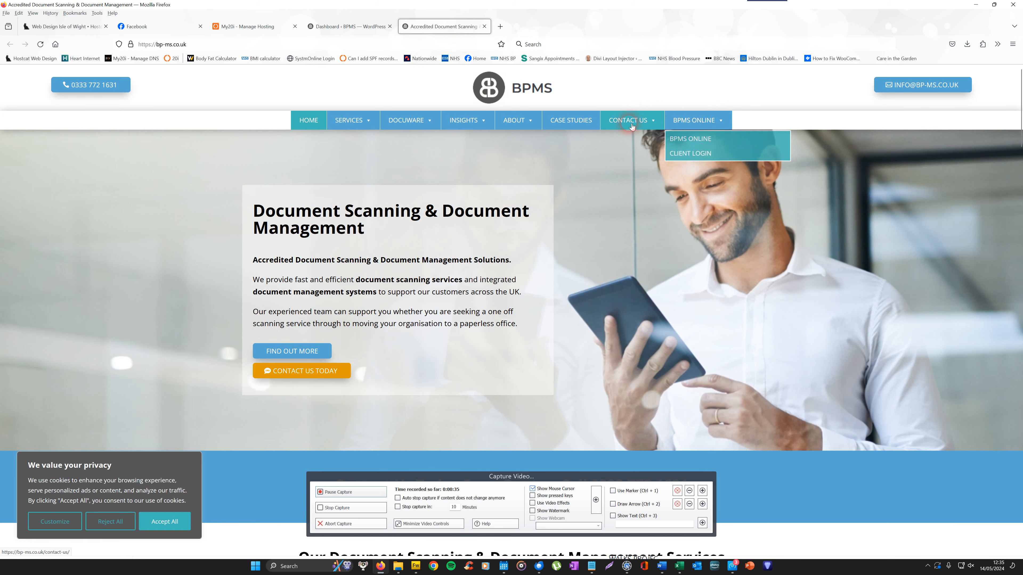
mouse_move(636, 121)
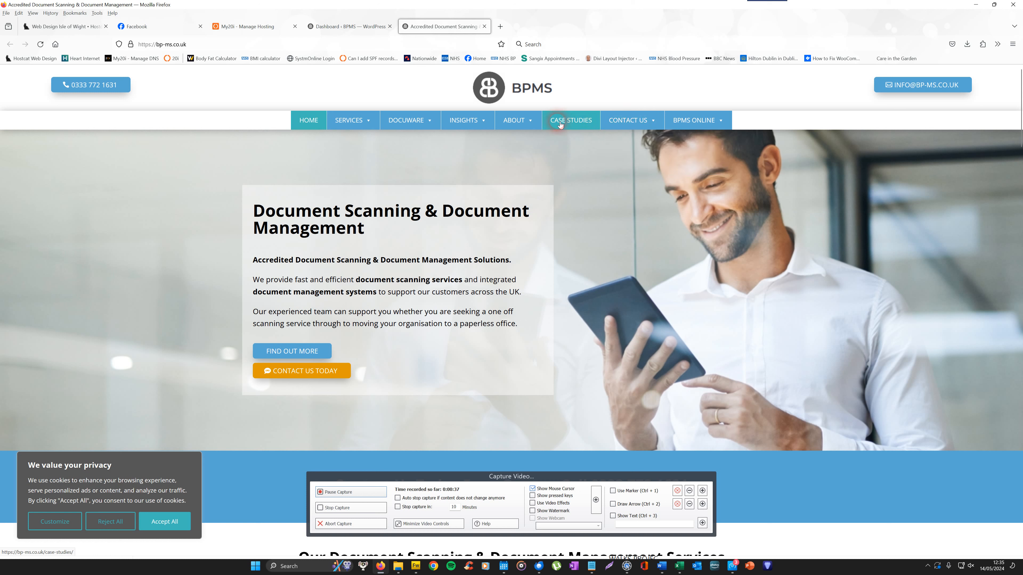
mouse_move(469, 122)
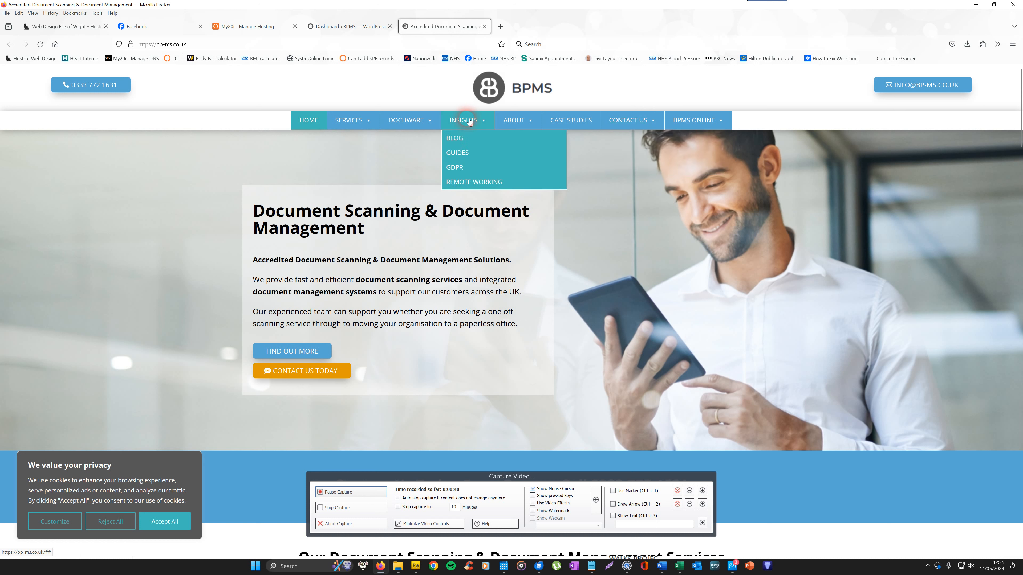
click(469, 137)
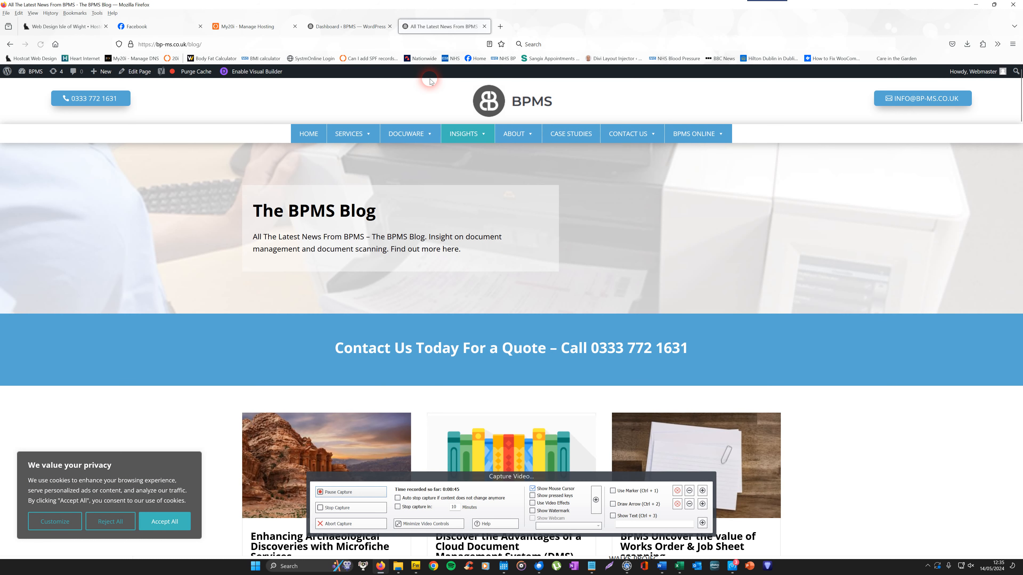
Scroll through the blog's list of published posts.
scroll(1018, 106, down, 1)
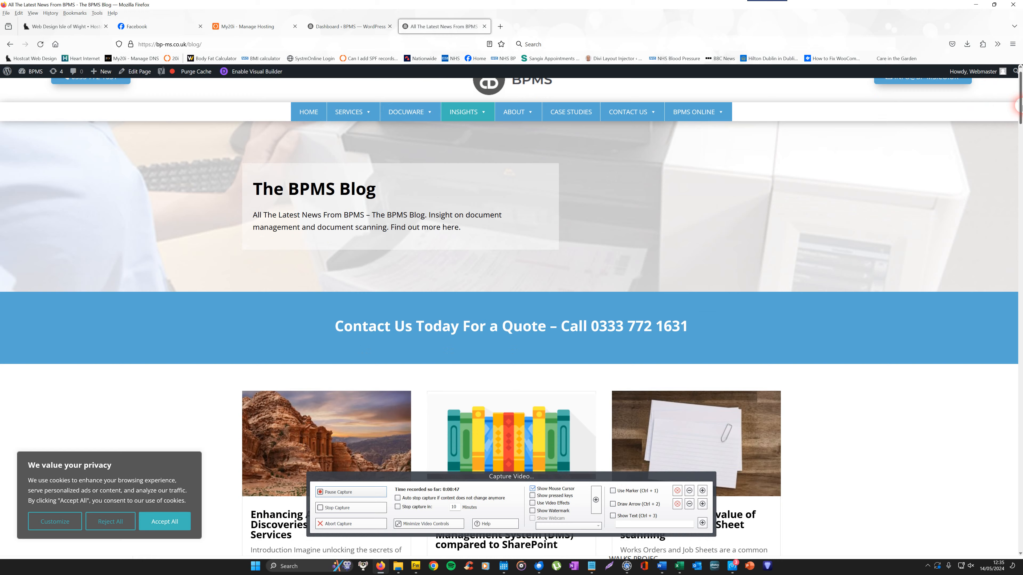
scroll(1021, 107, down, 4)
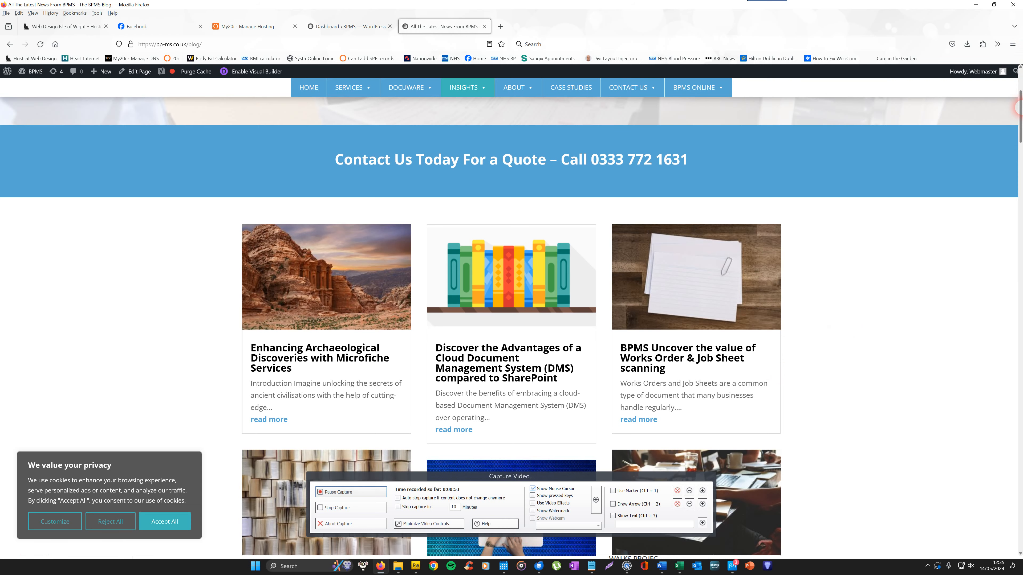
scroll(319, 277, down, 6)
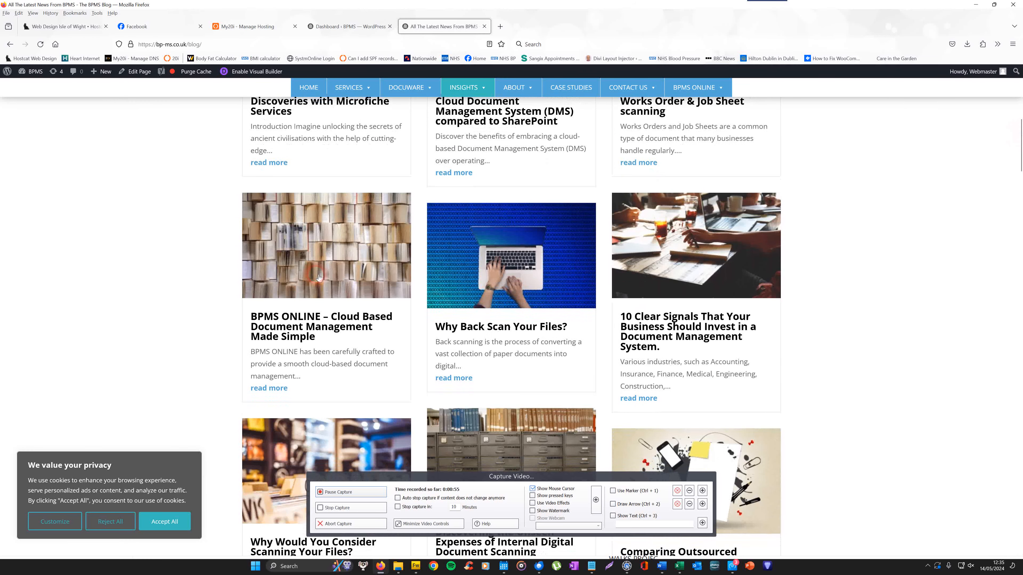
click(1019, 111)
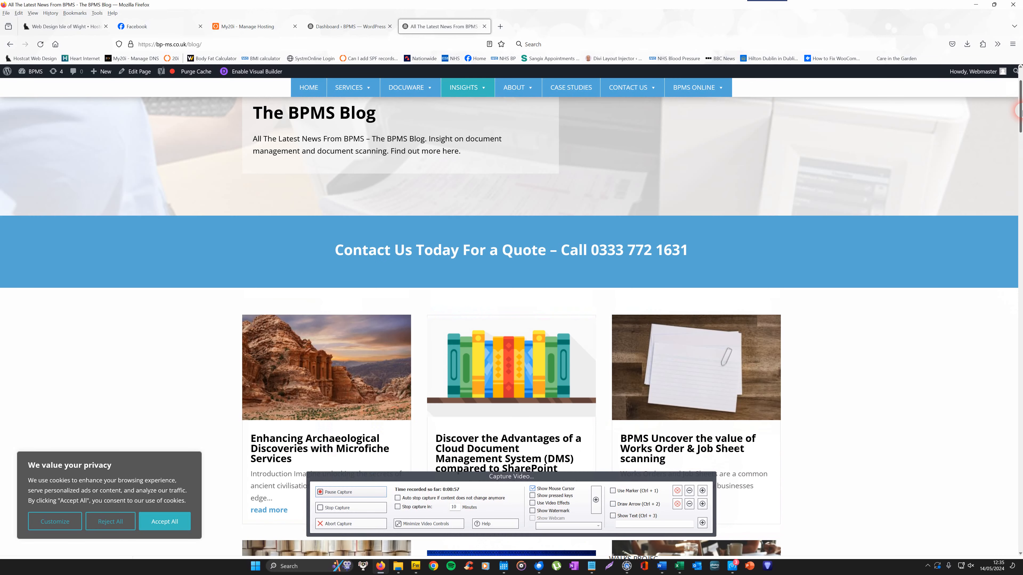
drag(1020, 111, 1021, 127)
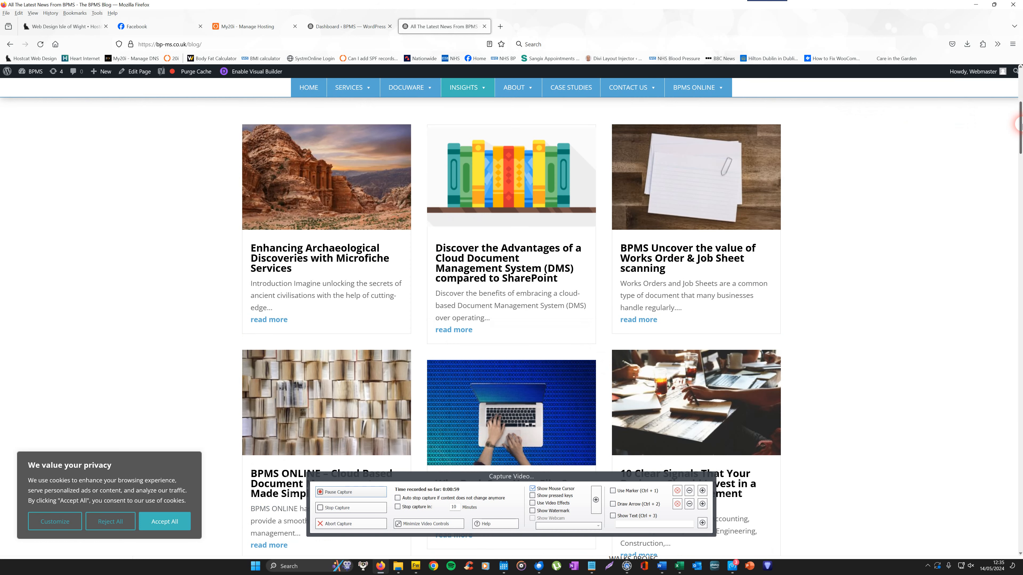
Open the post Enhancing Archaeological Discoveries with Microfiche Services, then return to the blog listing.
click(277, 319)
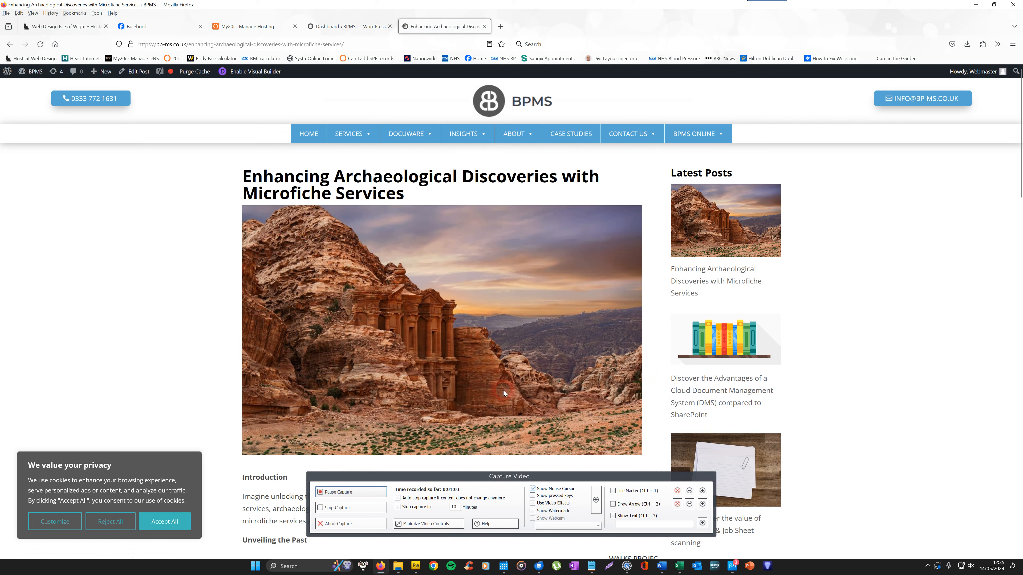
drag(1022, 93, 1022, 17)
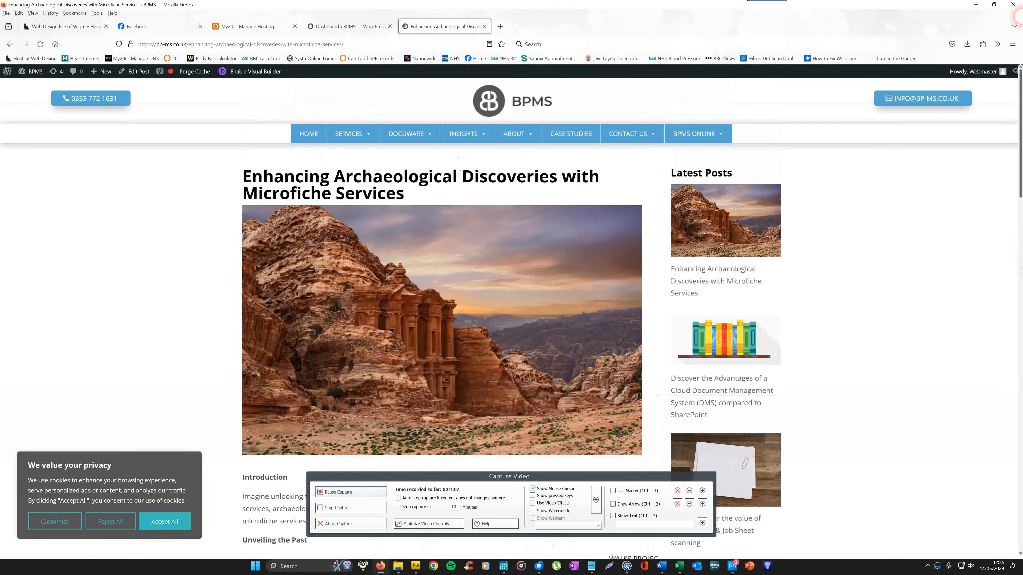
click(458, 153)
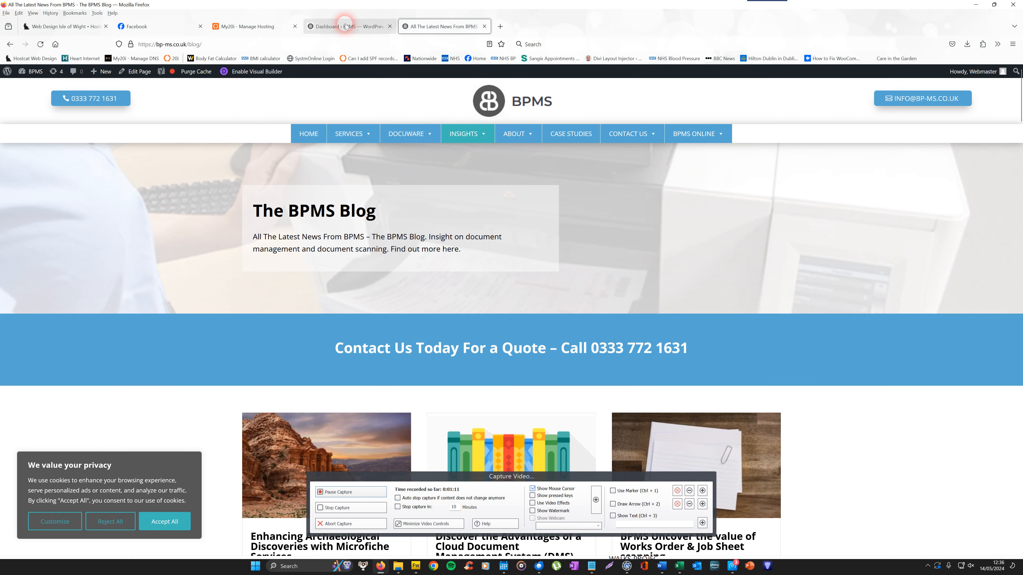
Switch to the WordPress dashboard and start a new post from the posts list.
click(350, 26)
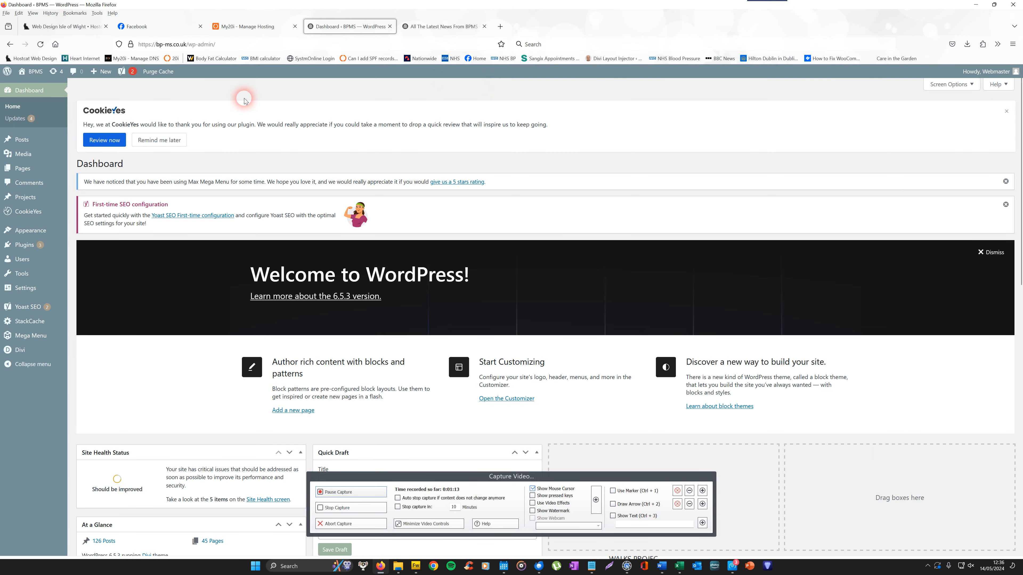
mouse_move(24, 139)
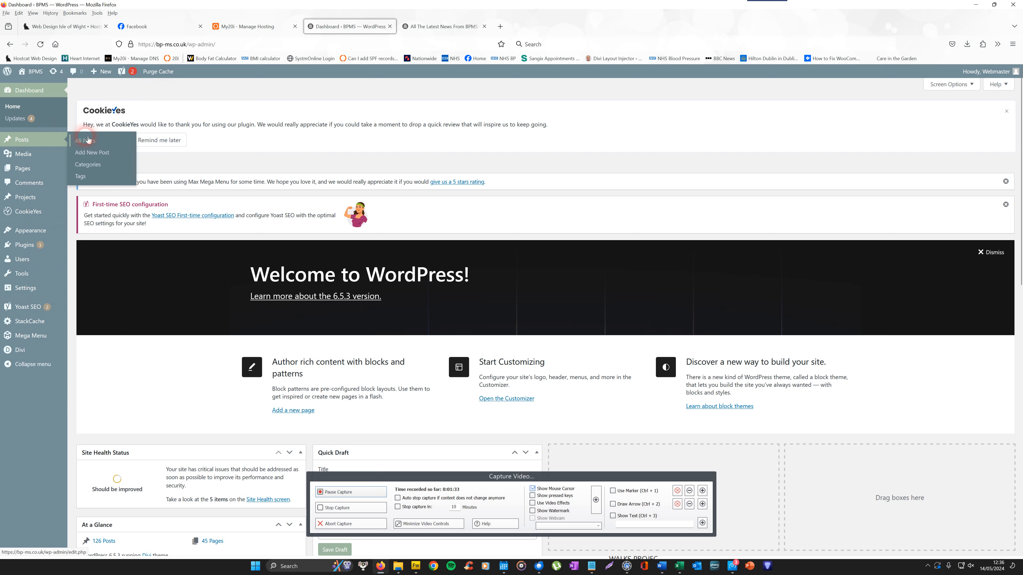
click(90, 140)
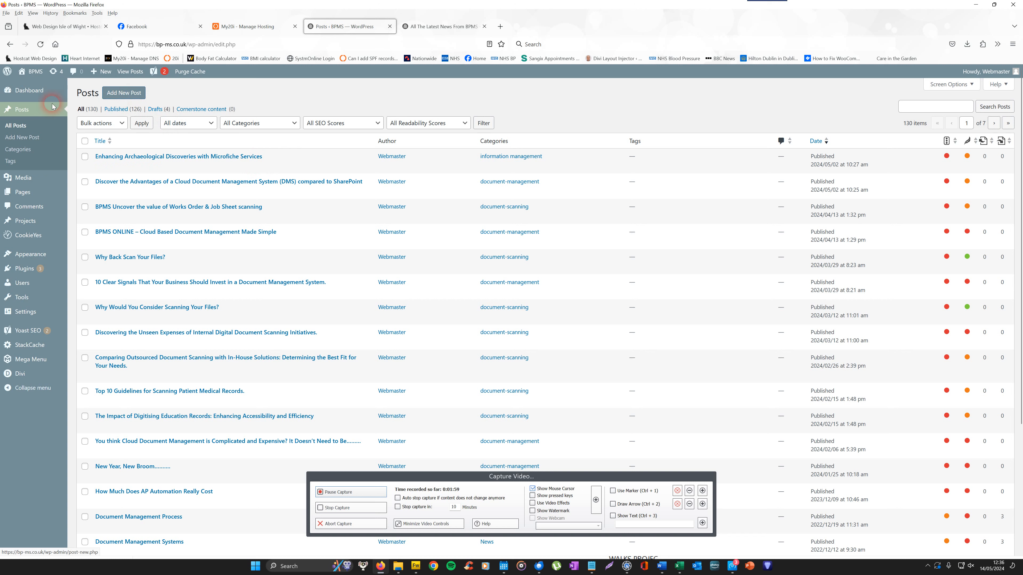
click(120, 94)
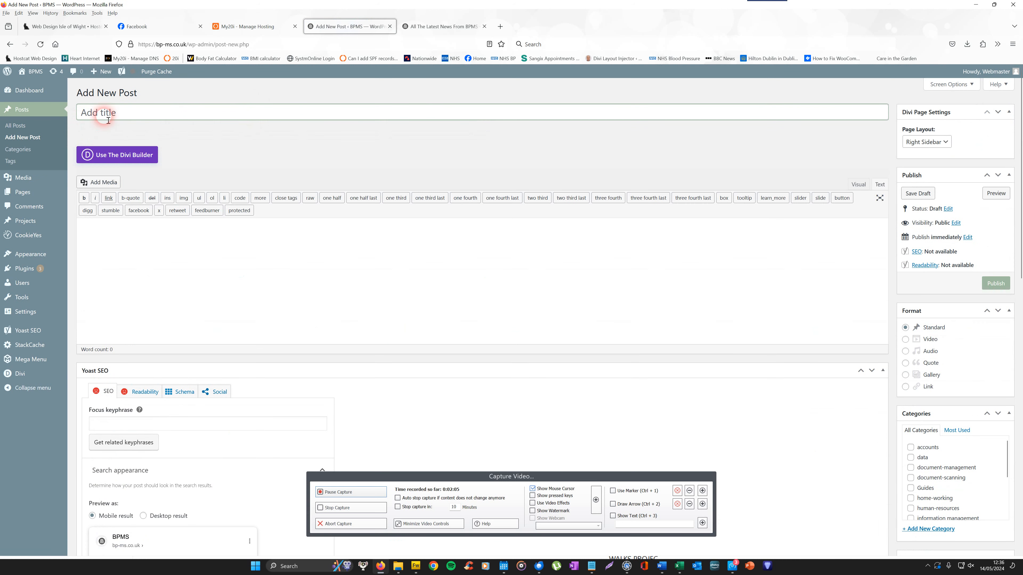
Copy the heading 'What is Optical Character Recognition (OCR)?' from the Word document.
click(89, 119)
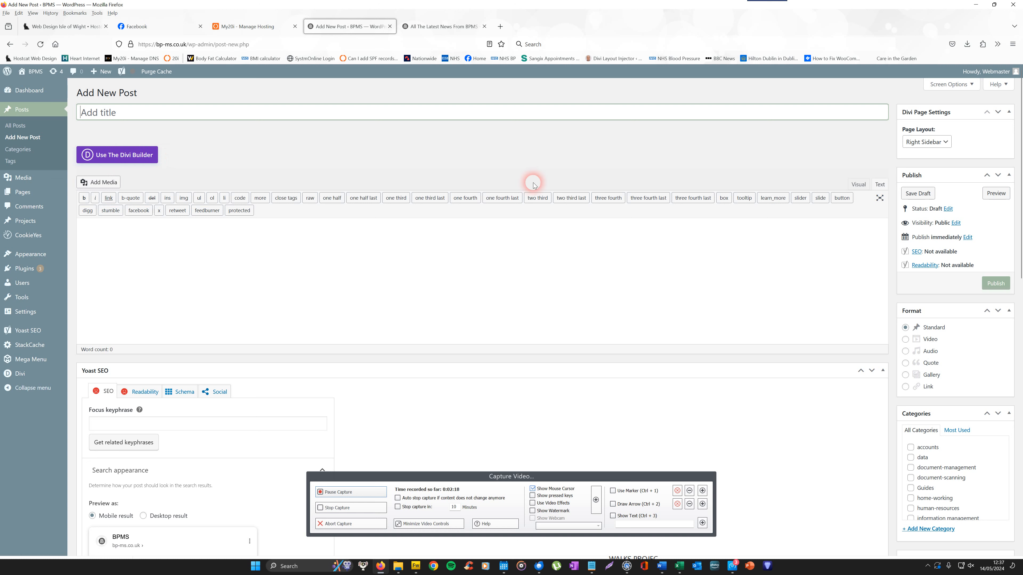
click(91, 117)
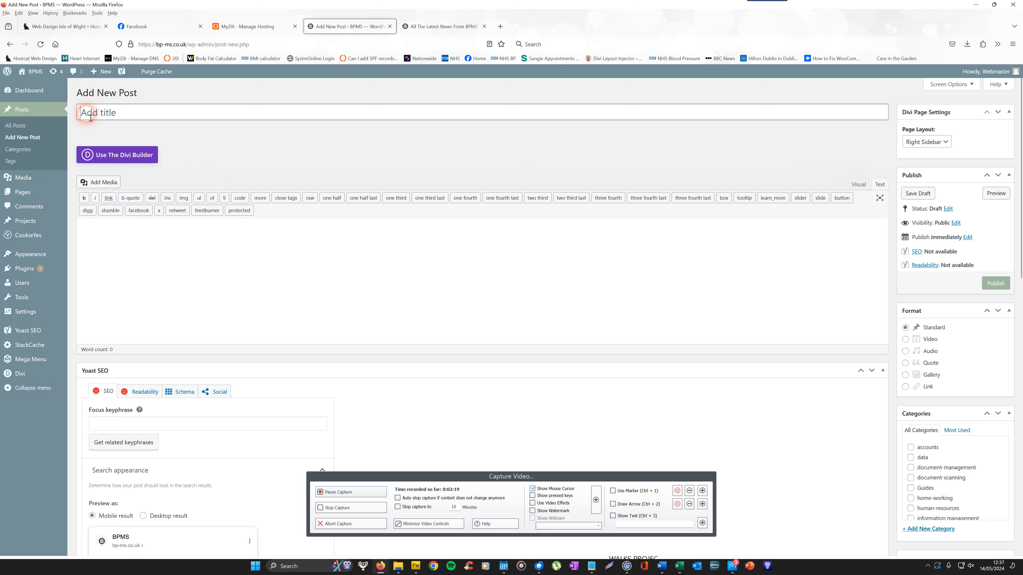
mouse_move(657, 571)
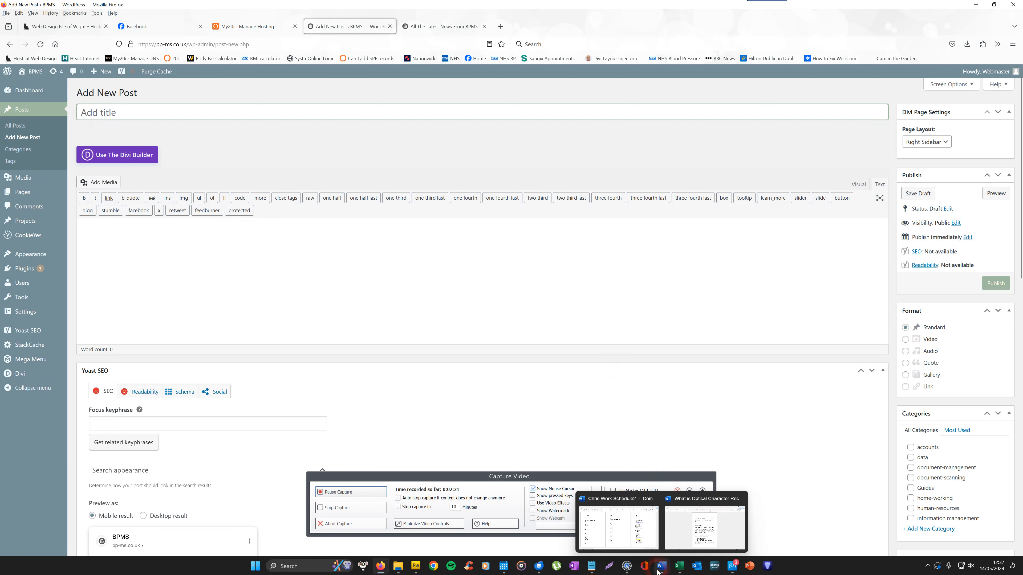
click(720, 533)
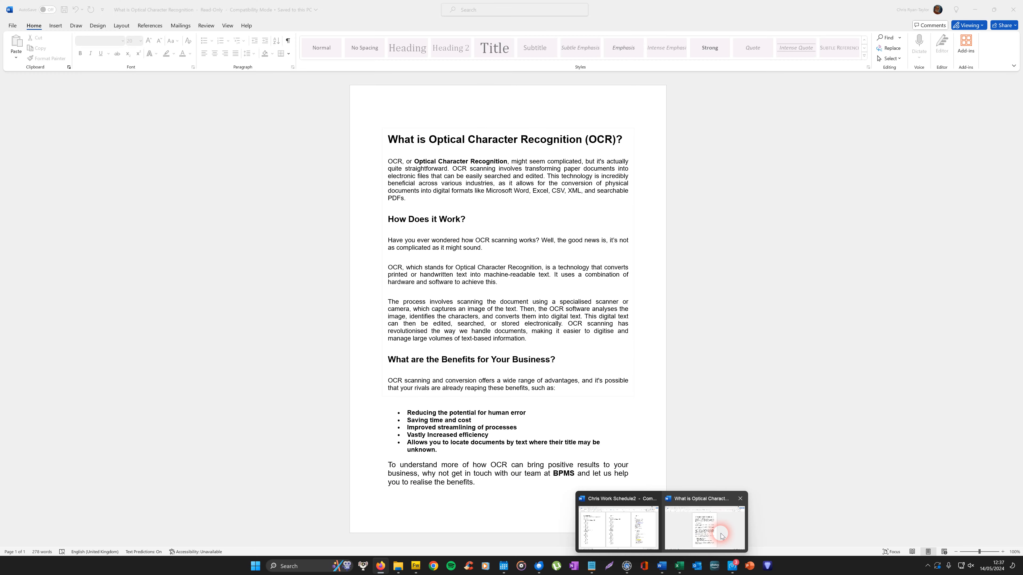
drag(391, 139, 627, 137)
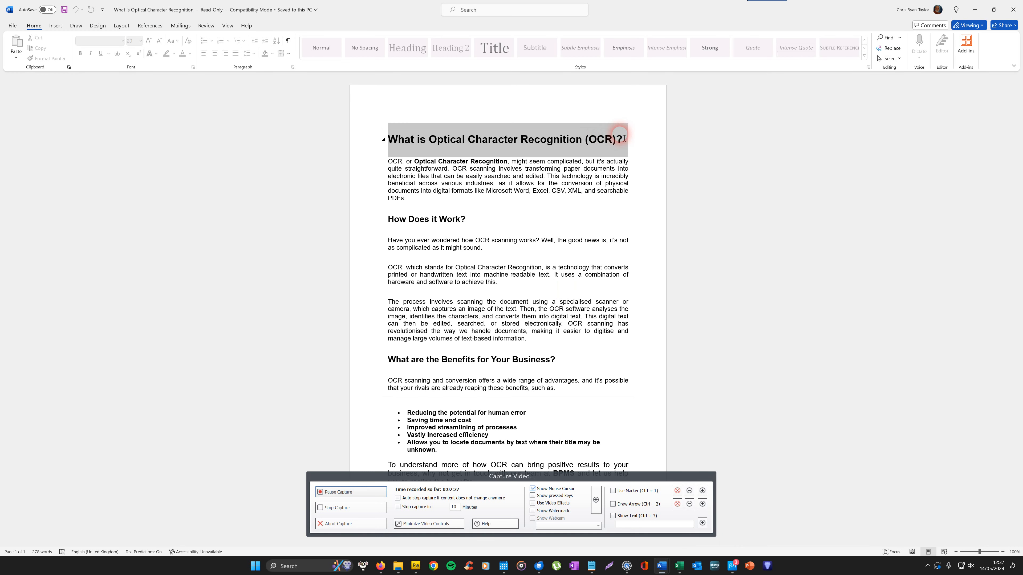
right_click(590, 139)
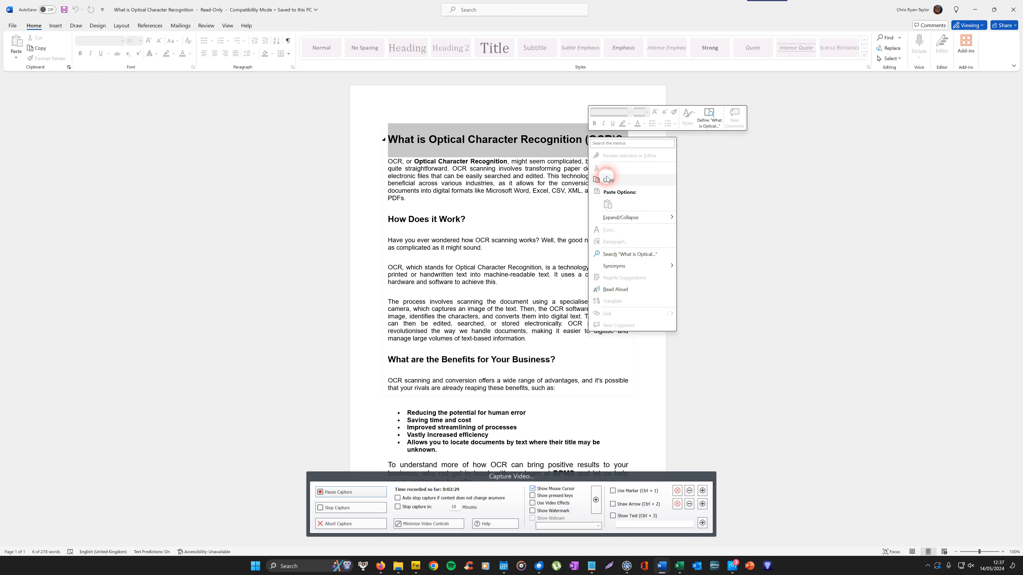
click(609, 183)
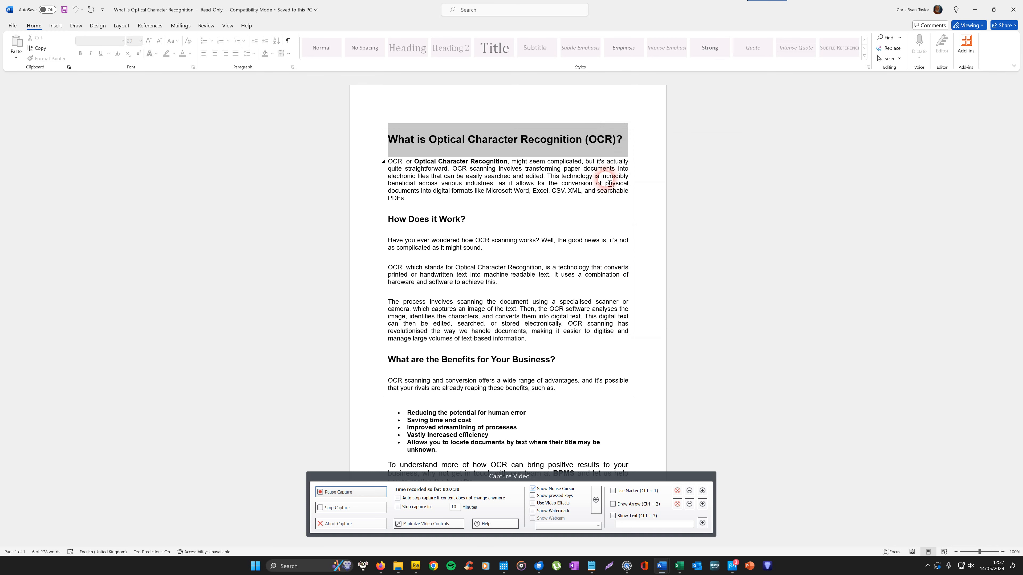
Paste the copied heading into the new post's title field.
click(380, 566)
right_click(88, 108)
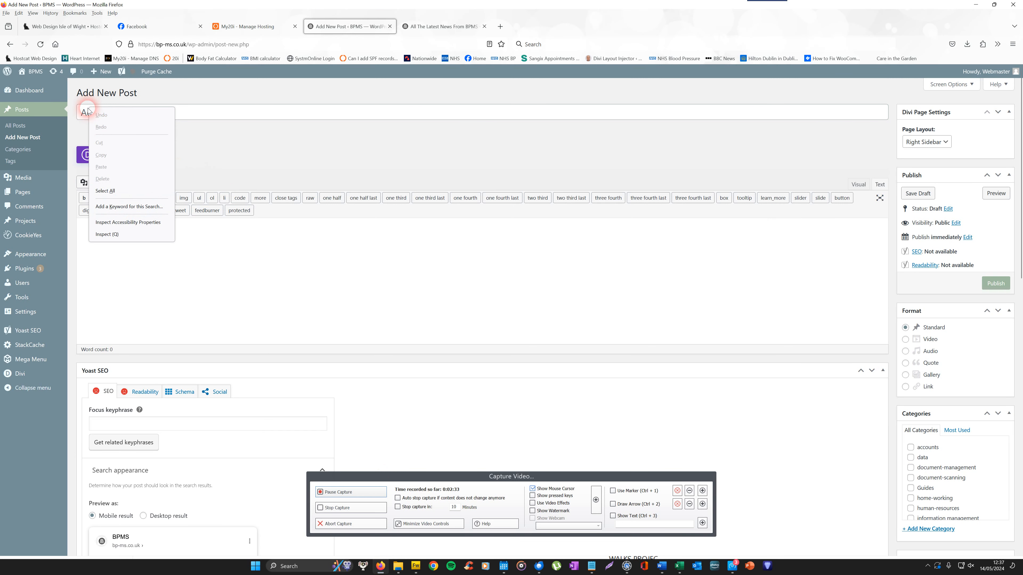
click(109, 171)
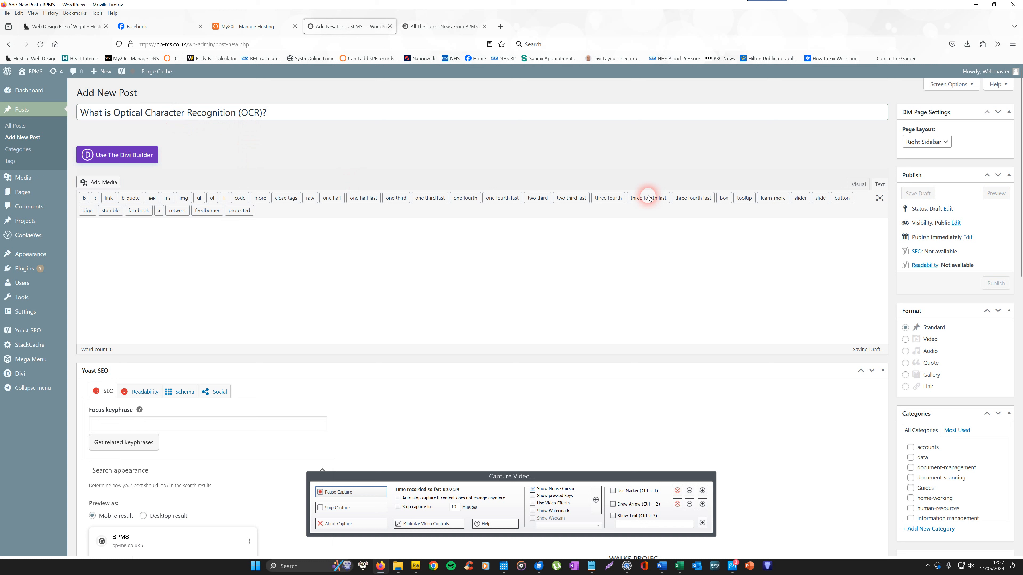
Switch the post content editor between Text and Visual modes, ending in Visual mode.
click(879, 183)
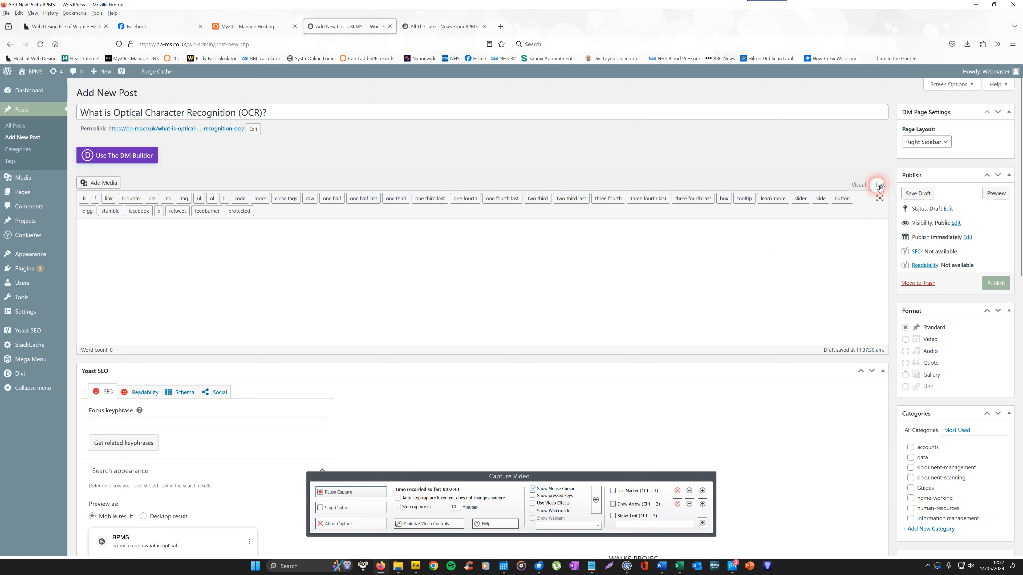
click(857, 185)
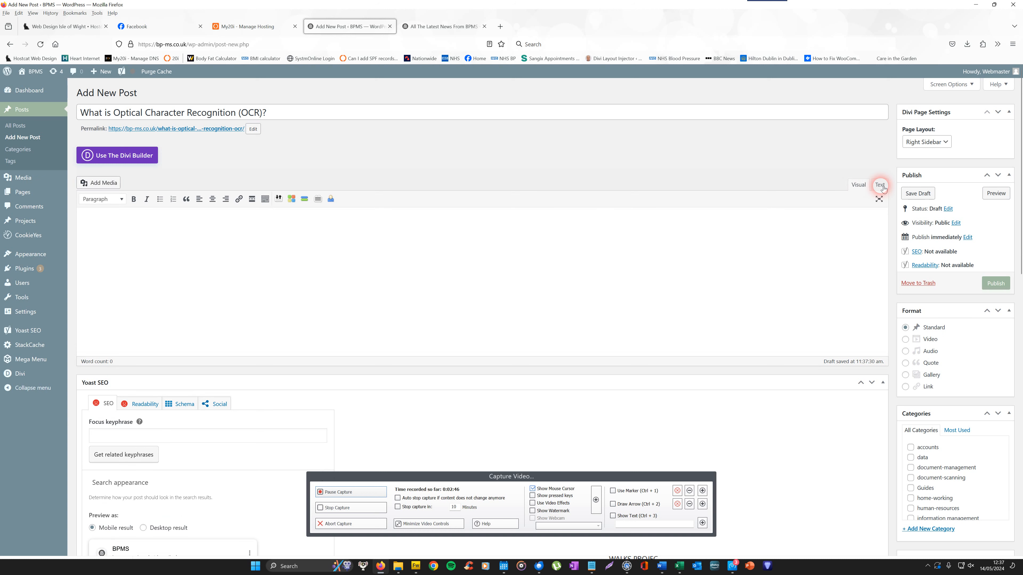
click(881, 186)
click(262, 242)
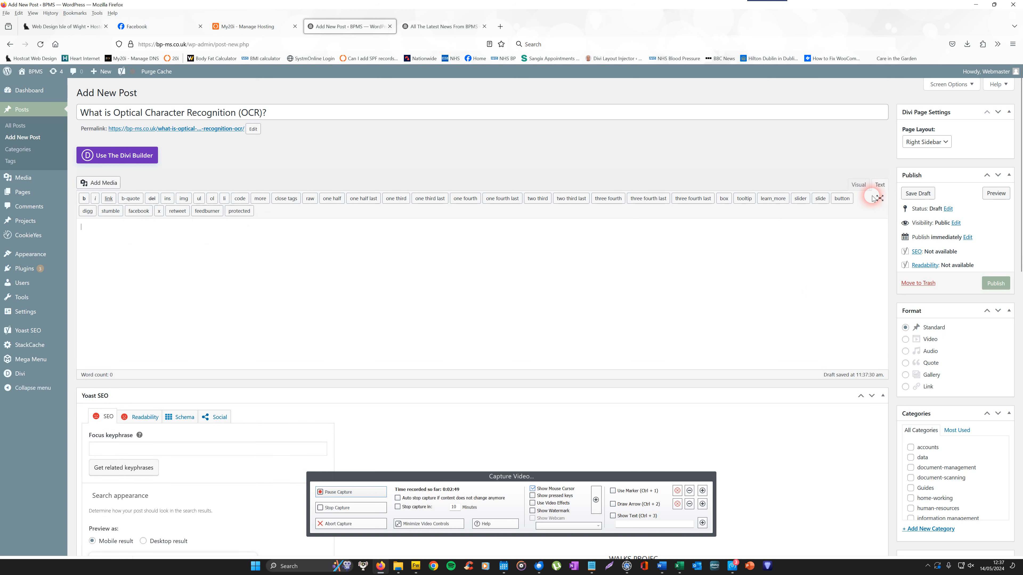
click(858, 185)
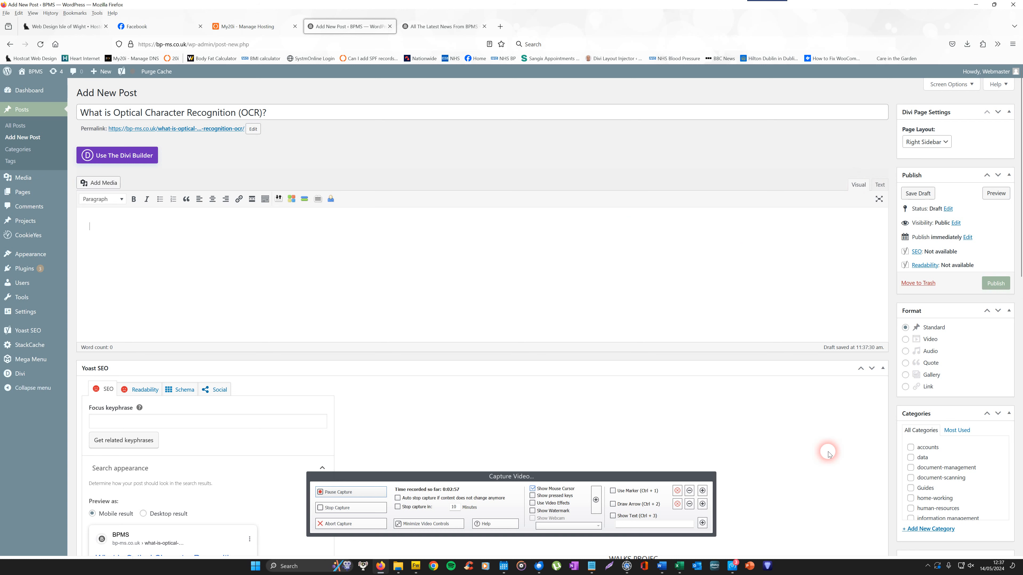
Copy the whole article body below the heading from the Word document and return to the post editor.
mouse_move(662, 567)
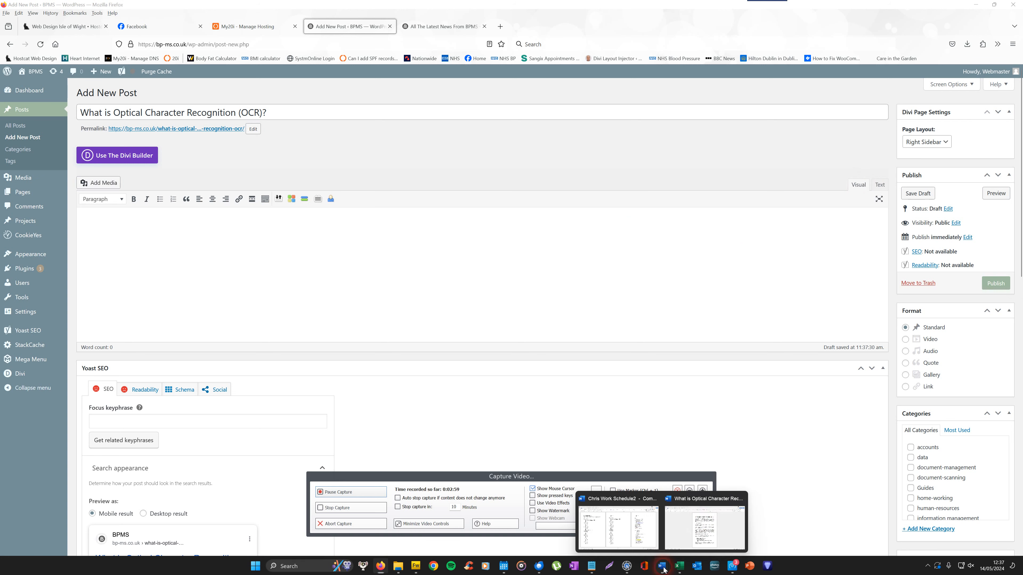
click(703, 519)
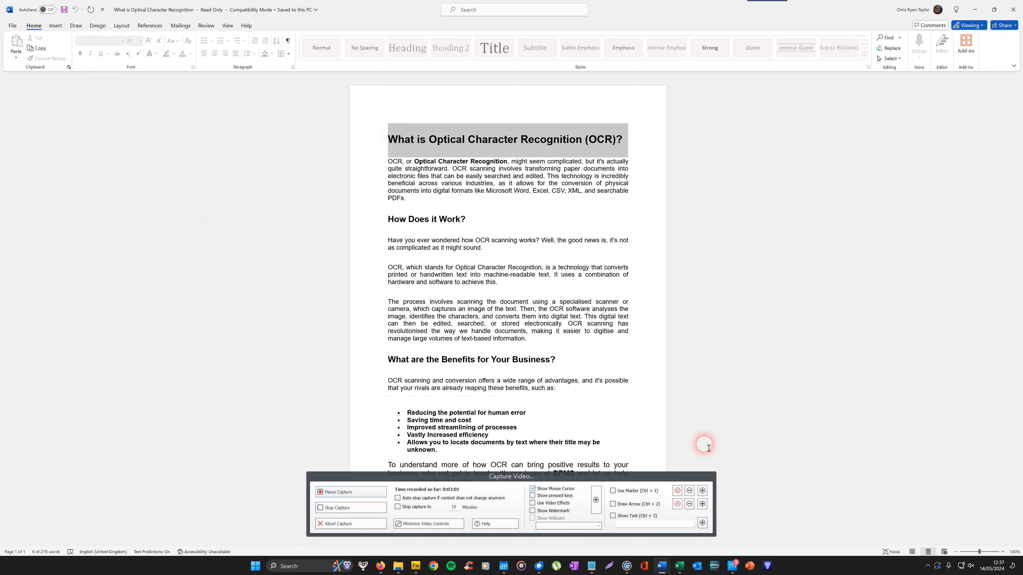
click(484, 495)
drag(794, 479, 824, 474)
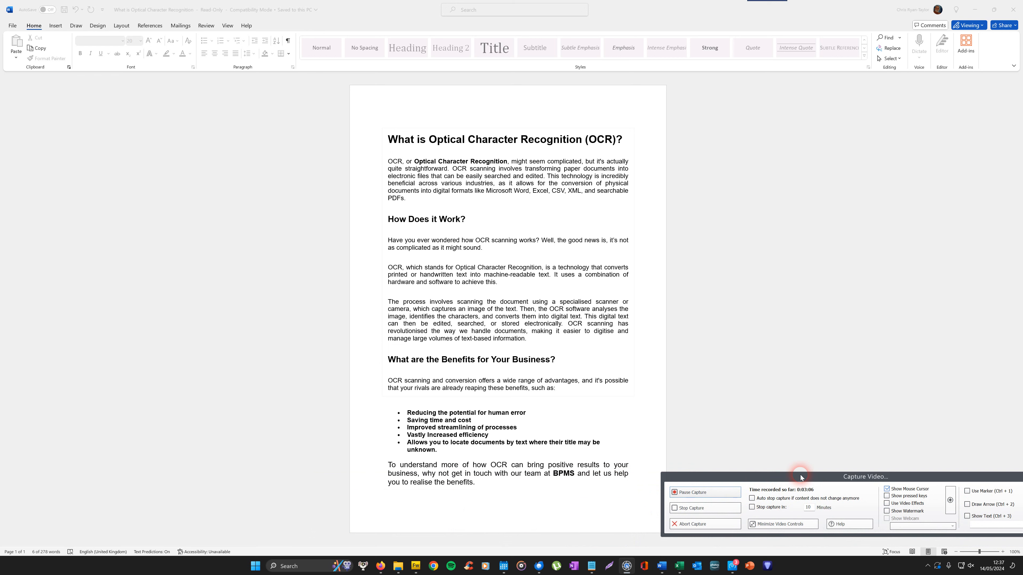
click(388, 163)
click(451, 170)
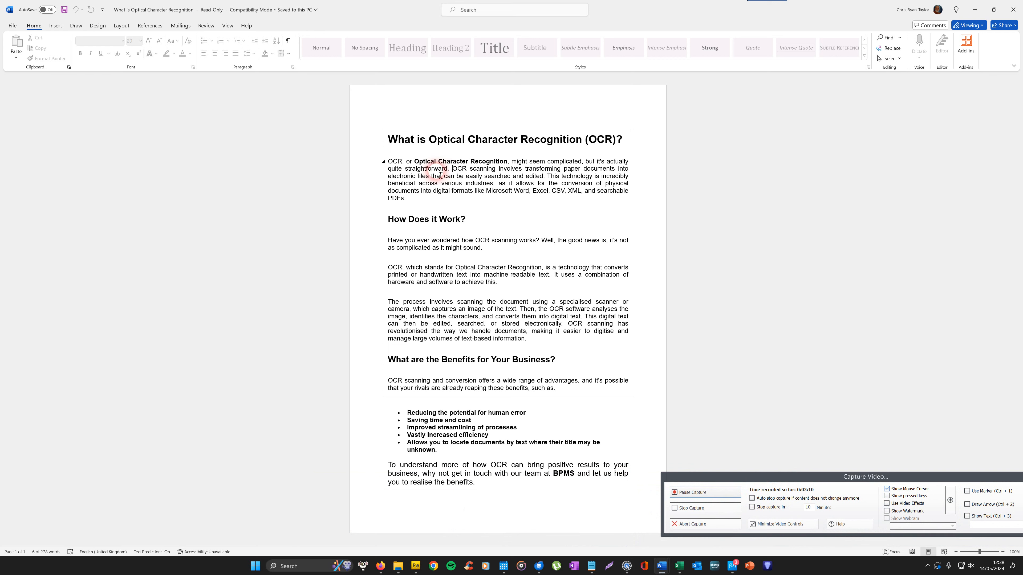
drag(392, 165, 615, 489)
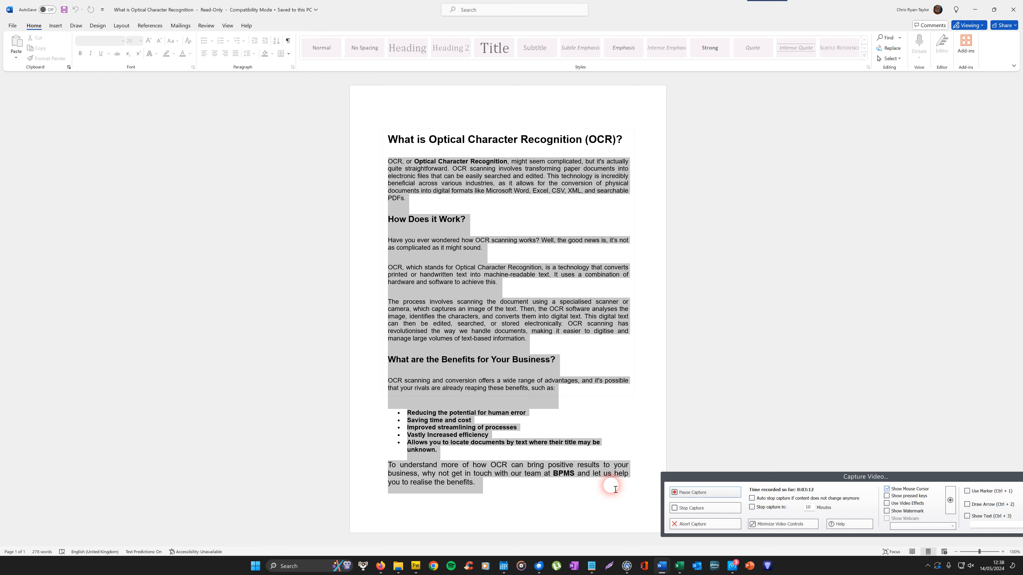
right_click(472, 178)
click(497, 222)
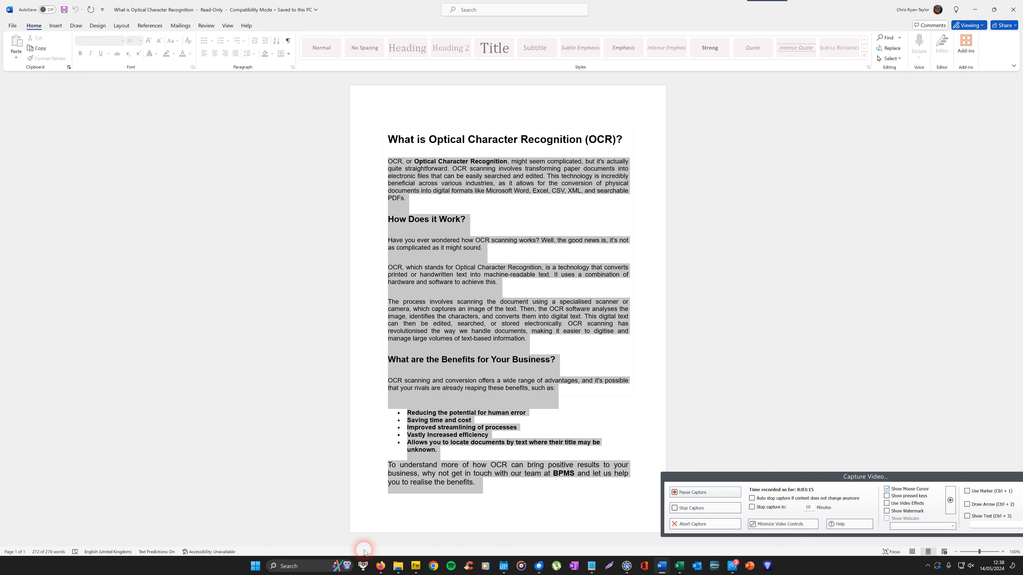
click(381, 566)
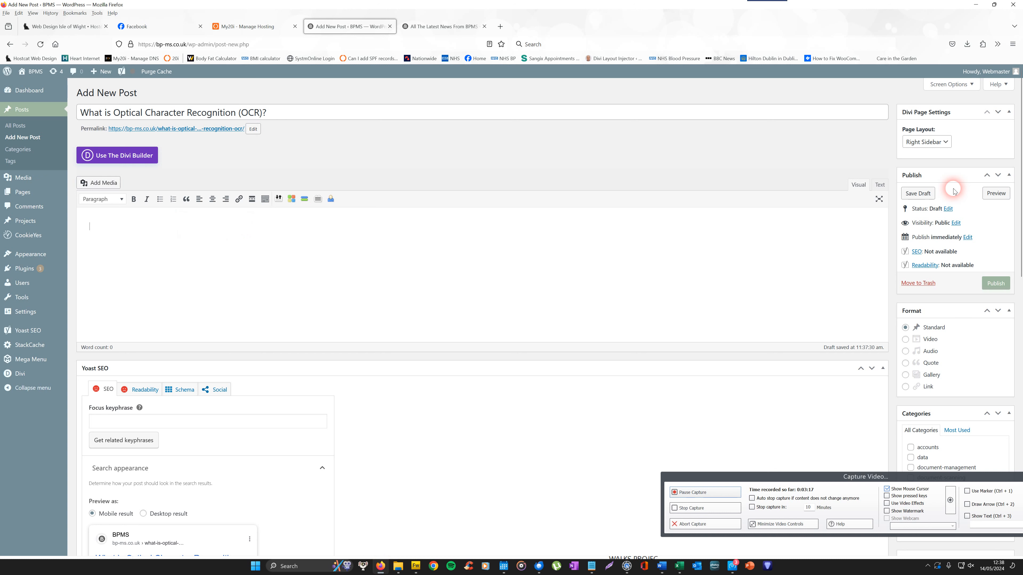
Paste the copied article body into the post content area in Visual mode.
click(882, 185)
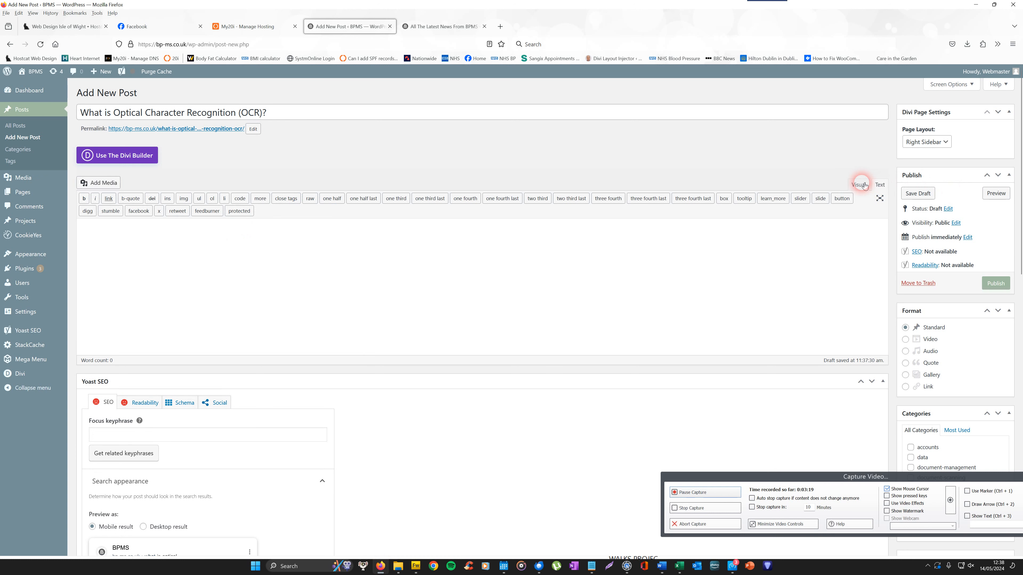
click(858, 185)
click(93, 227)
right_click(93, 221)
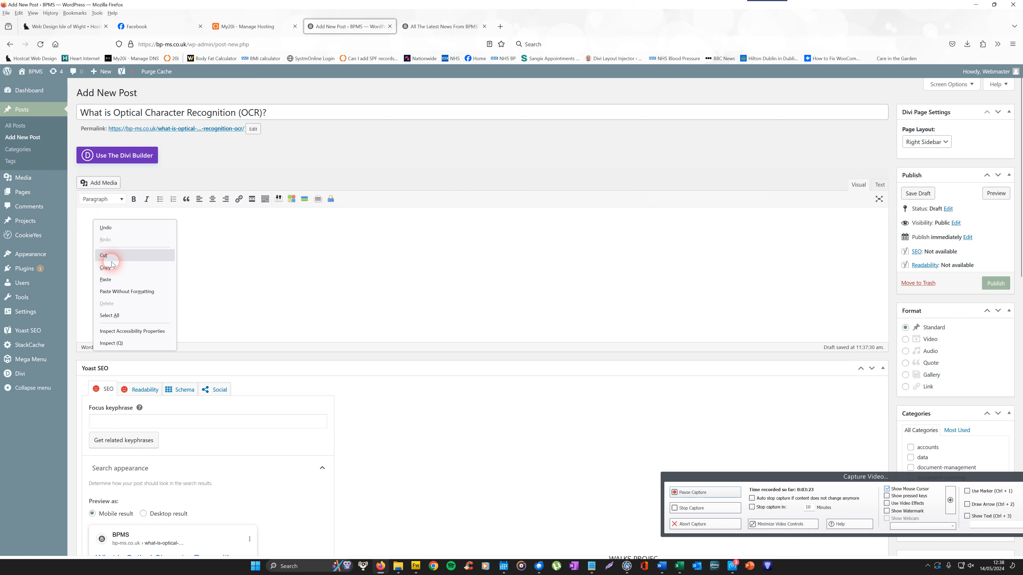
click(108, 280)
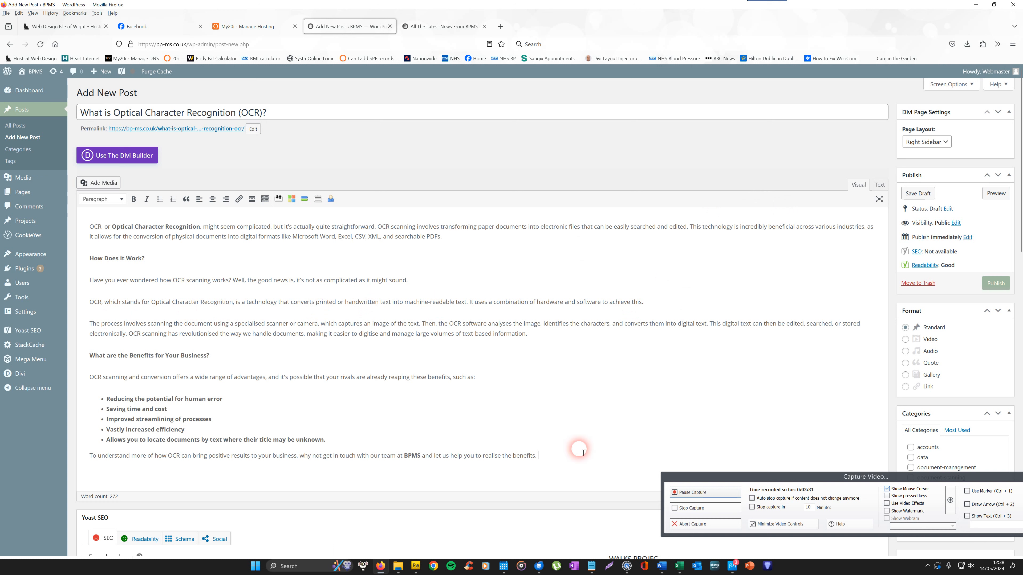
Switch the content editor between Visual and Text modes, ending in Text mode.
click(880, 185)
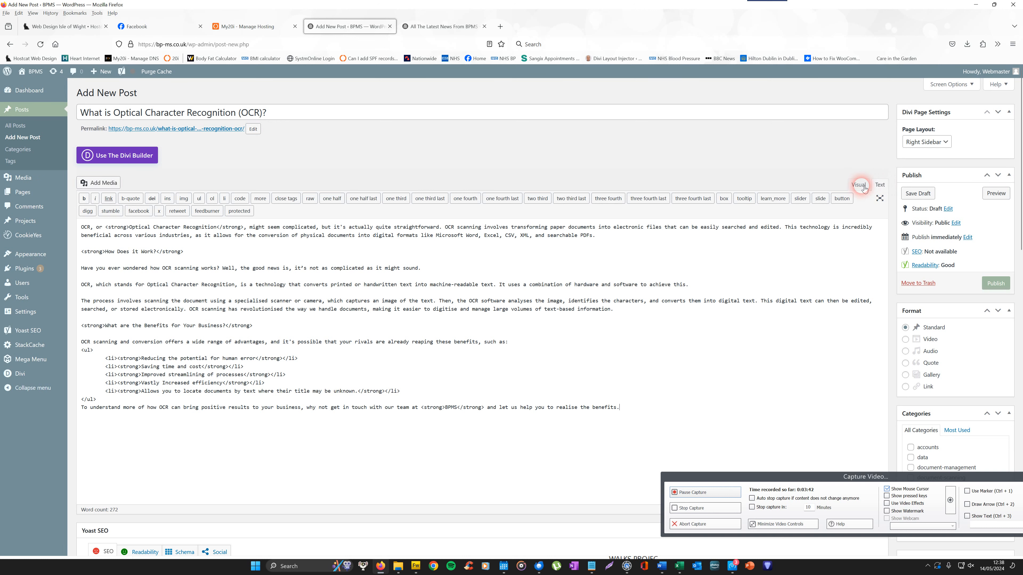
click(862, 186)
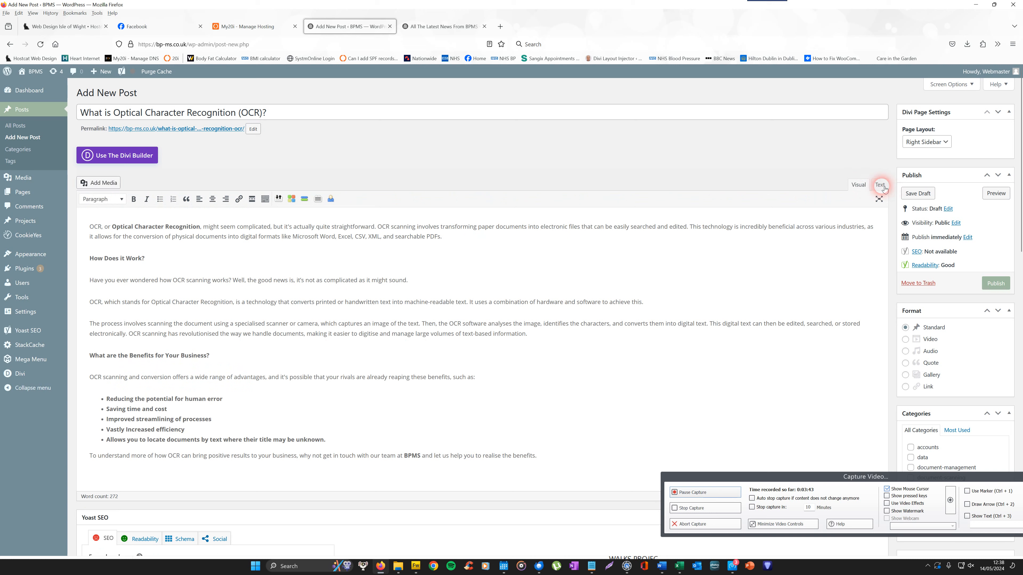
click(880, 184)
Assign the post to the document-management category.
mouse_move(1021, 157)
mouse_down()
mouse_move(1021, 174)
mouse_move(1020, 142)
mouse_up()
scroll(980, 289, down, 2)
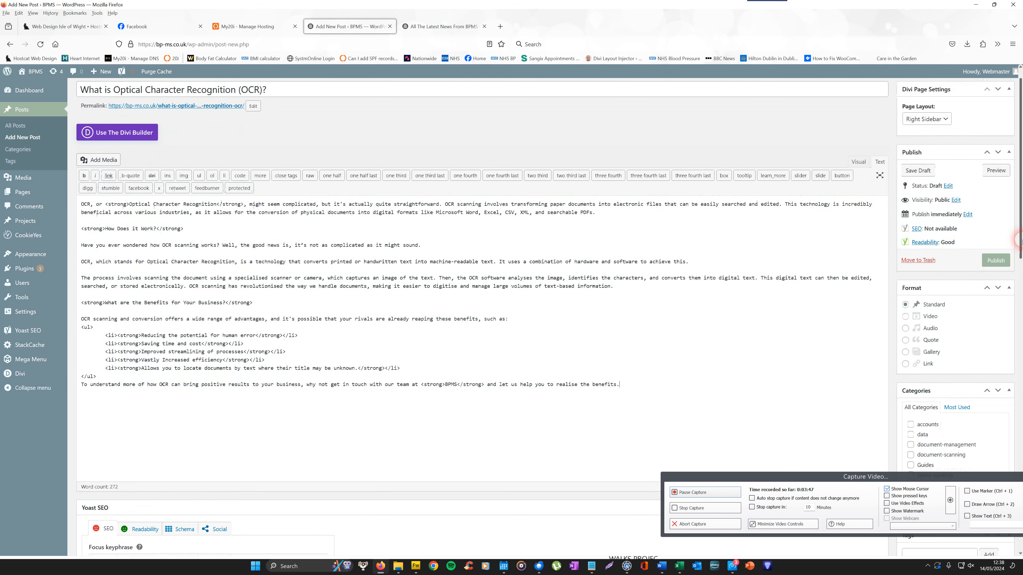
drag(1021, 228, 1020, 286)
drag(1019, 294, 1019, 303)
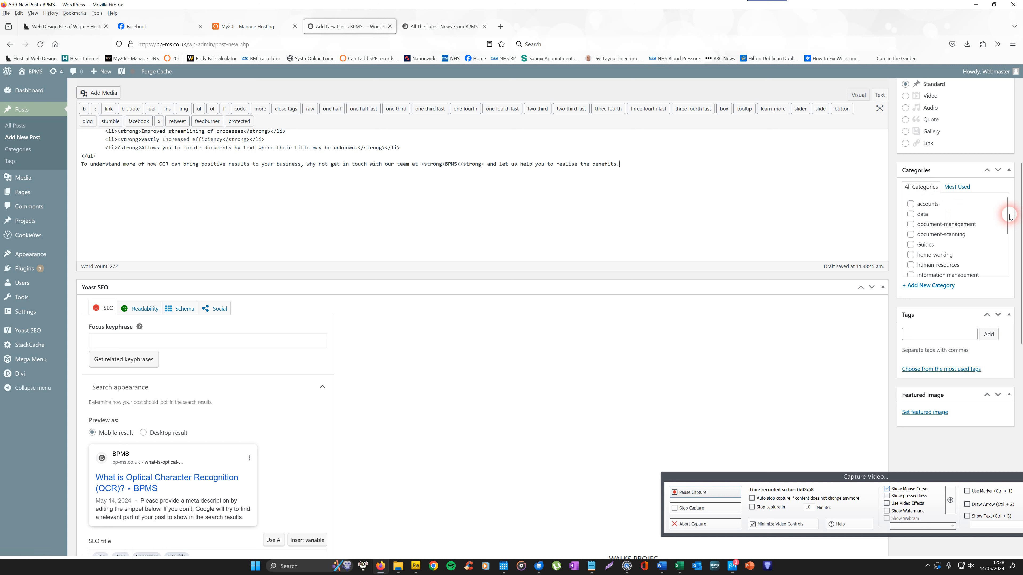
mouse_move(1008, 218)
mouse_down()
mouse_move(1013, 262)
mouse_move(1020, 211)
mouse_up()
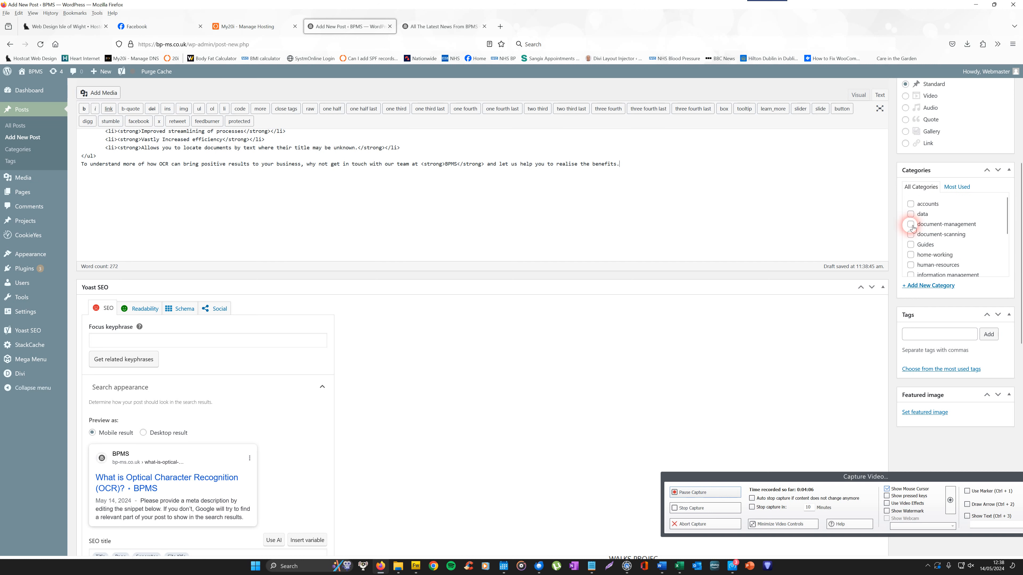
drag(1019, 213, 1020, 267)
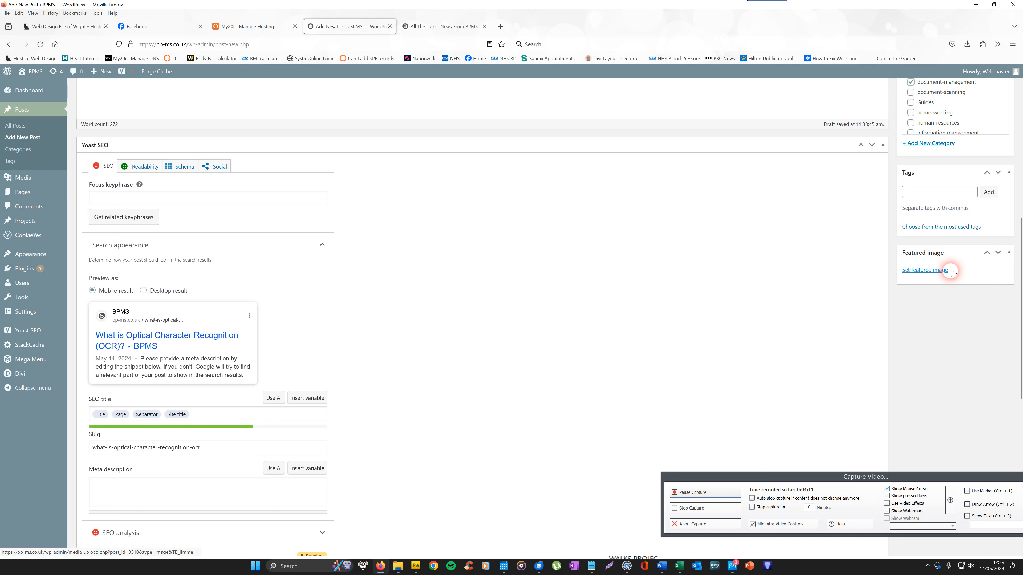
drag(1020, 284, 1020, 116)
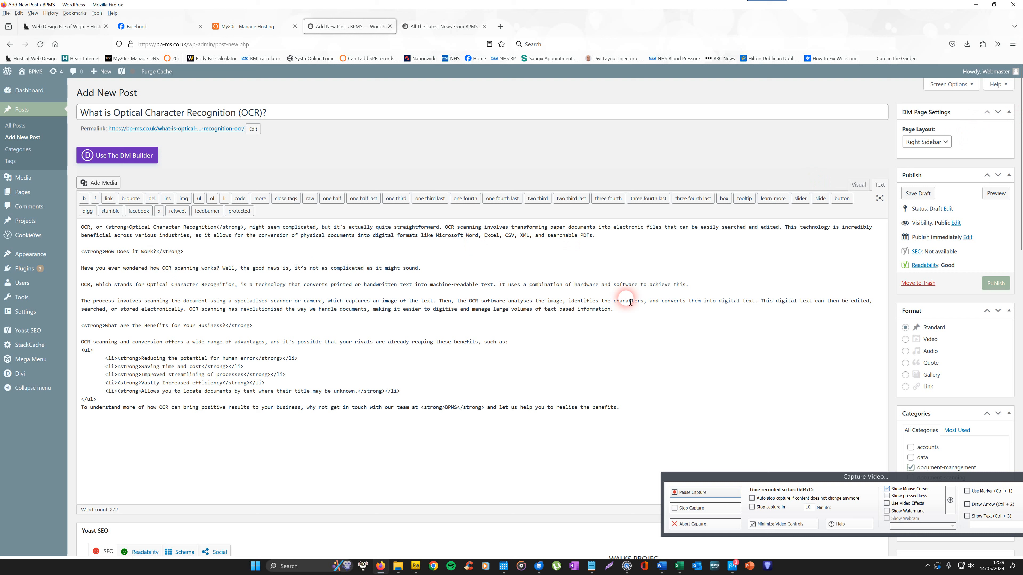
Open a new browser tab and search Google for pixabay.
click(501, 26)
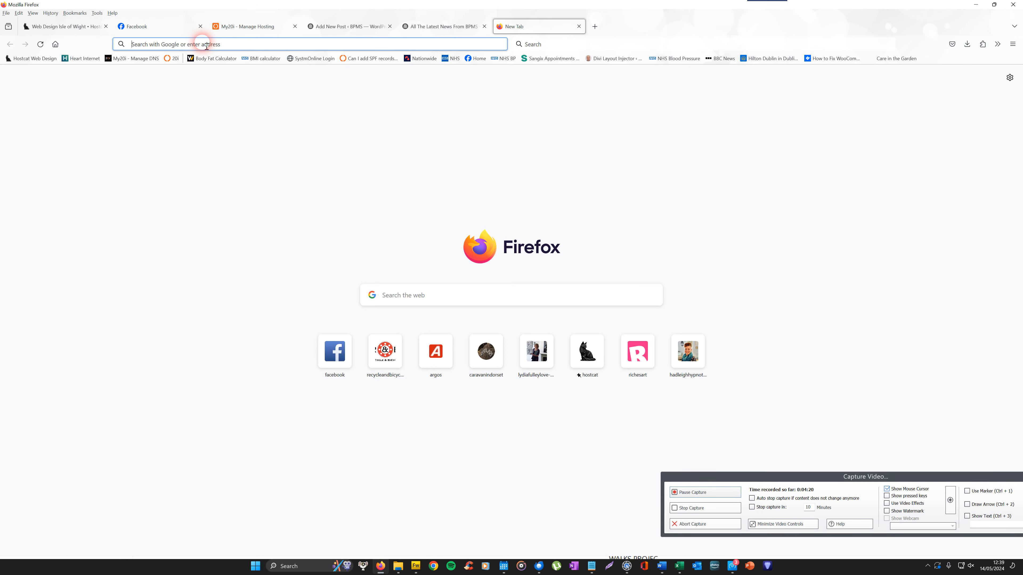
click(169, 52)
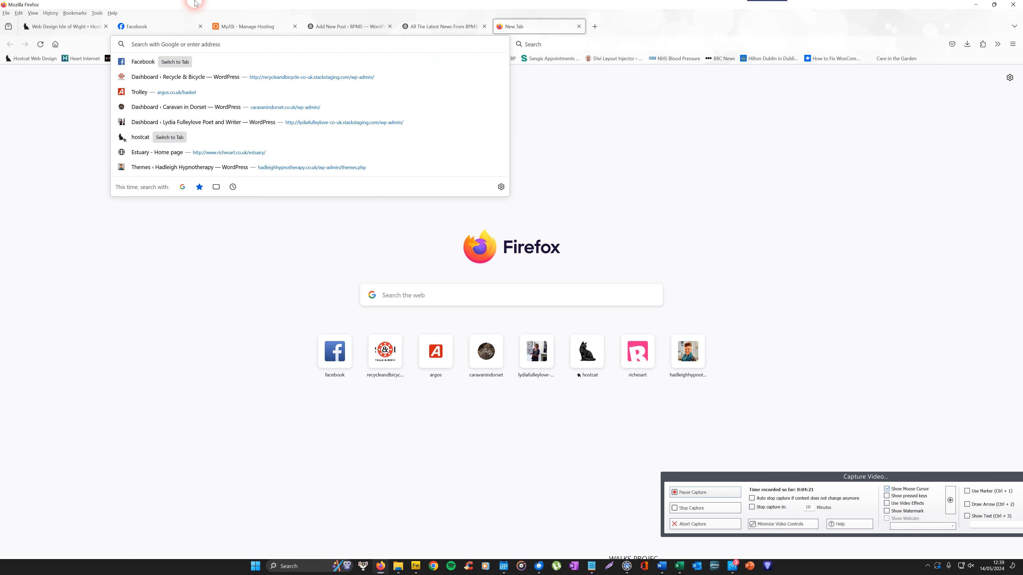
text(pixabay)
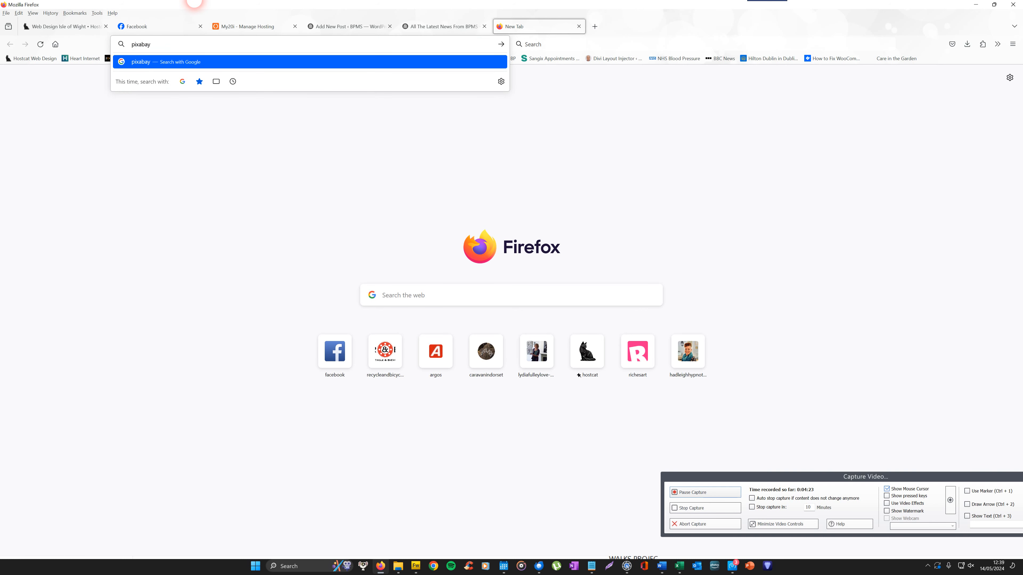
key(Return)
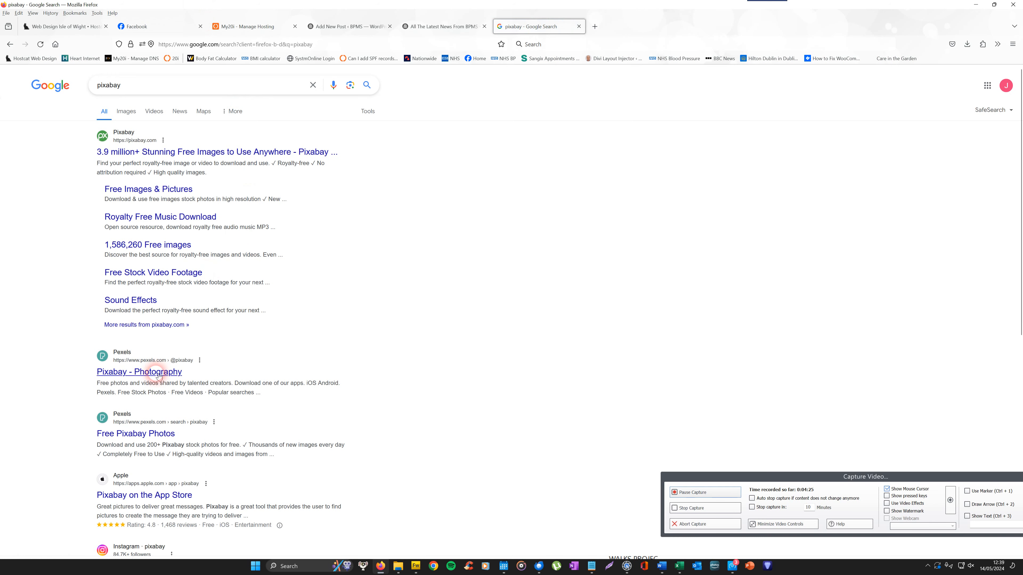
Open the Pixabay website from the Google search results.
click(153, 373)
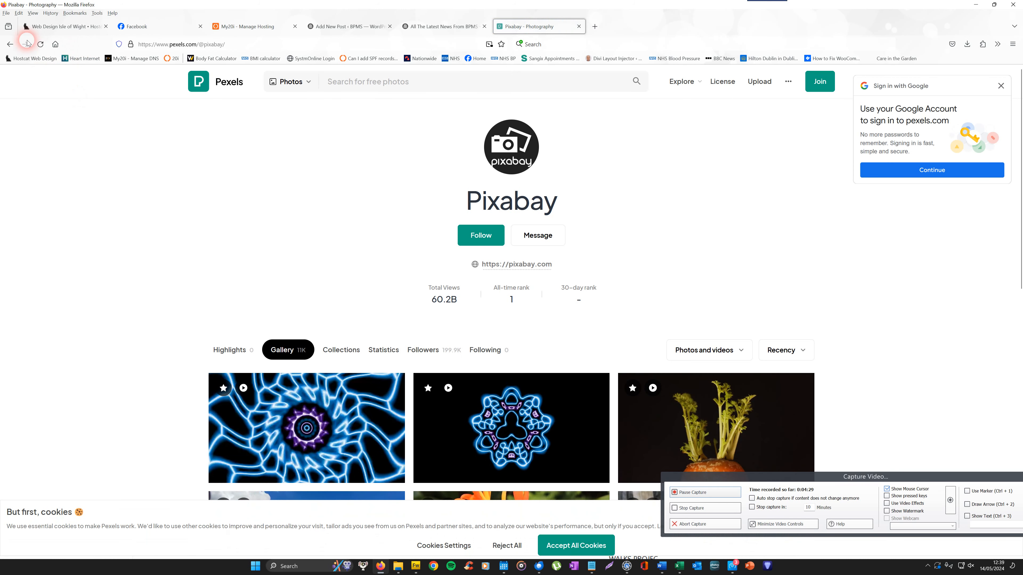
click(10, 43)
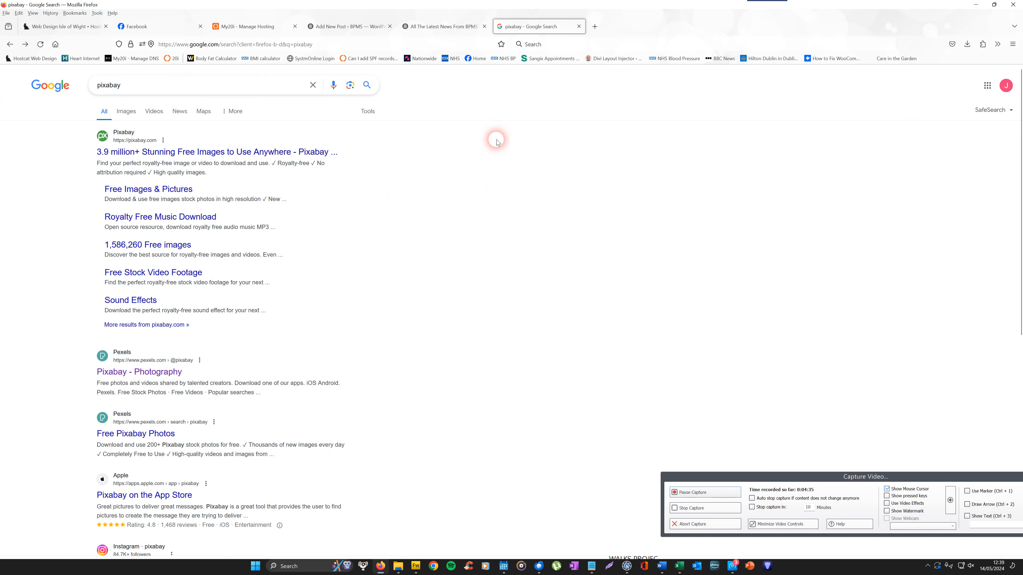
click(306, 152)
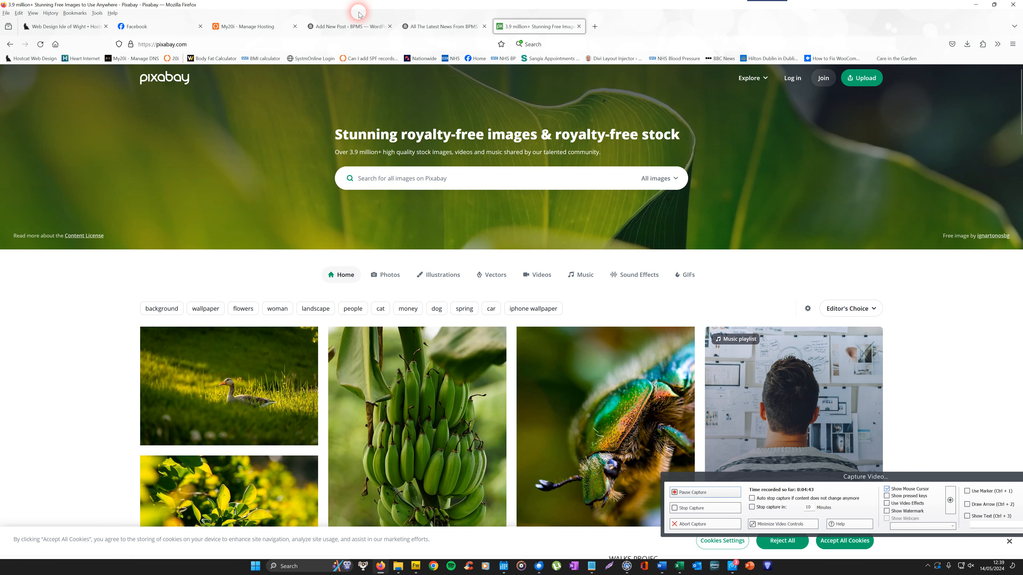
Search Pixabay for images of eyes.
click(343, 28)
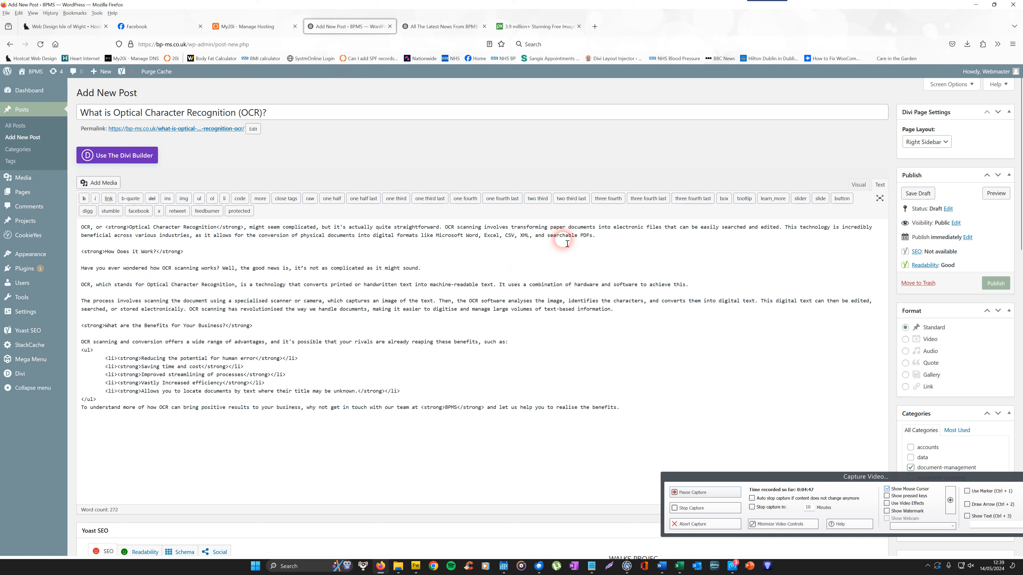
click(522, 26)
click(363, 183)
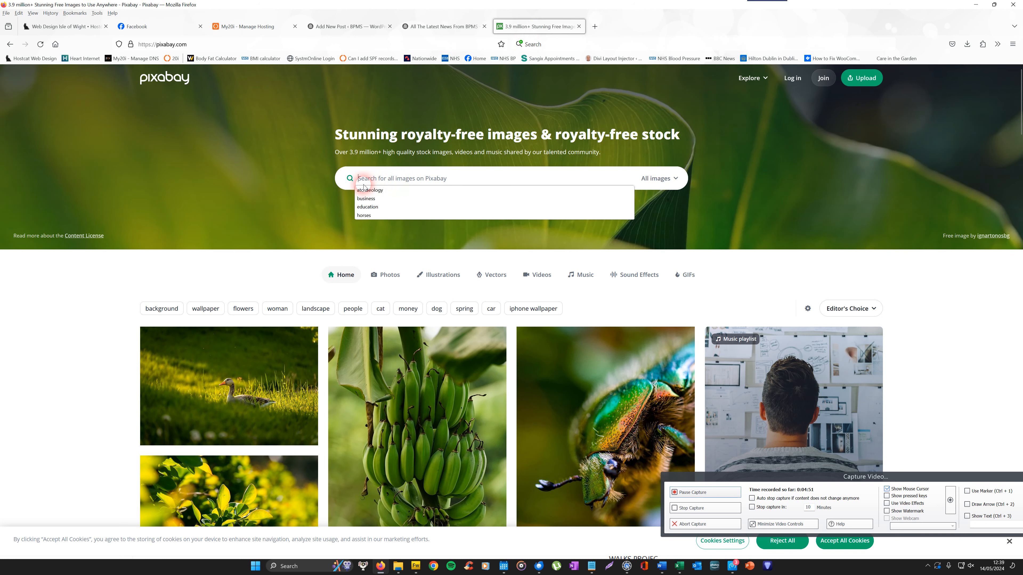
click(361, 180)
text(eyes)
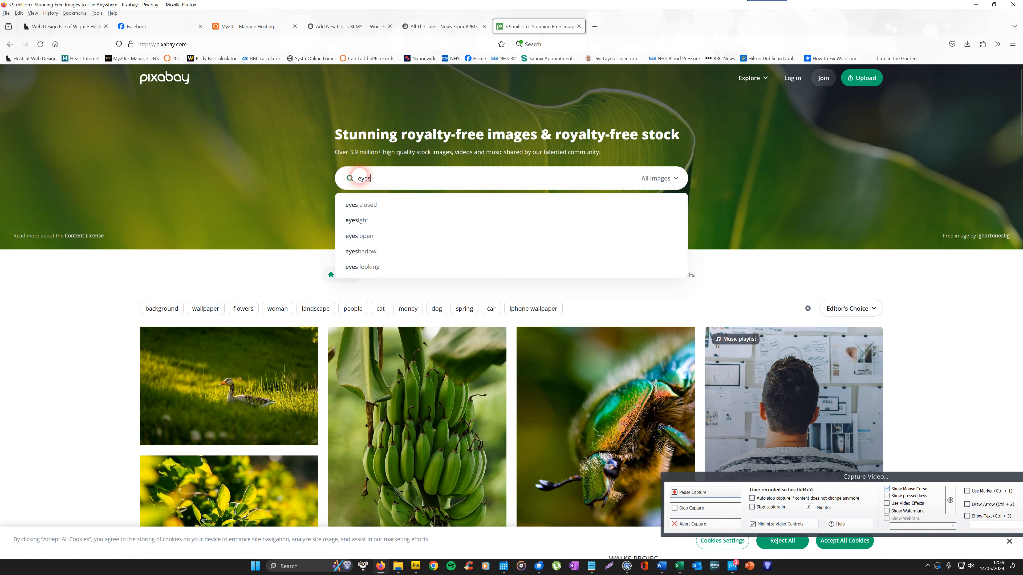
key(Return)
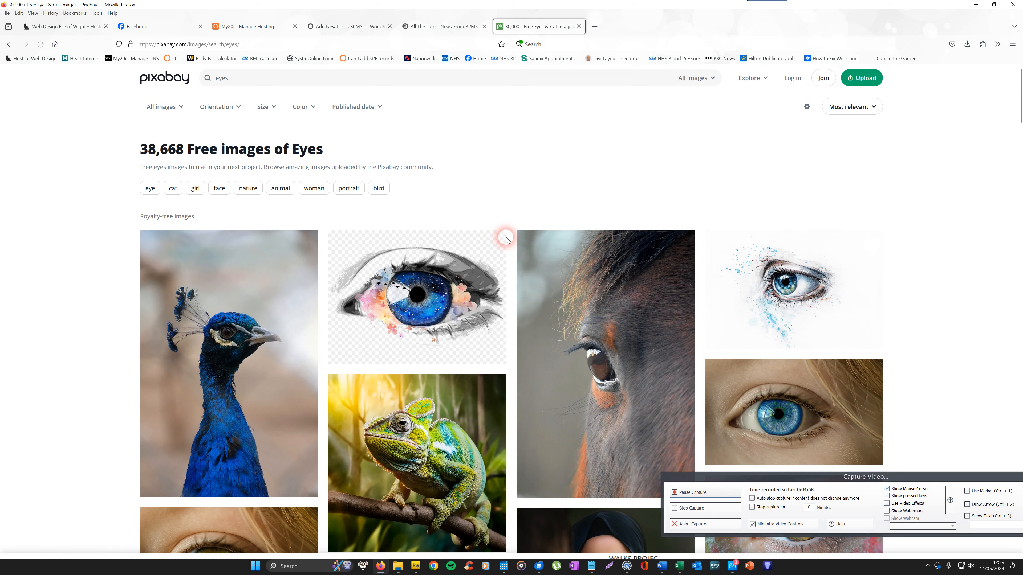
Download the eye lens close-up photo from Pixabay at 1280×868 size and close the thank-you popup.
scroll(998, 155, down, 10)
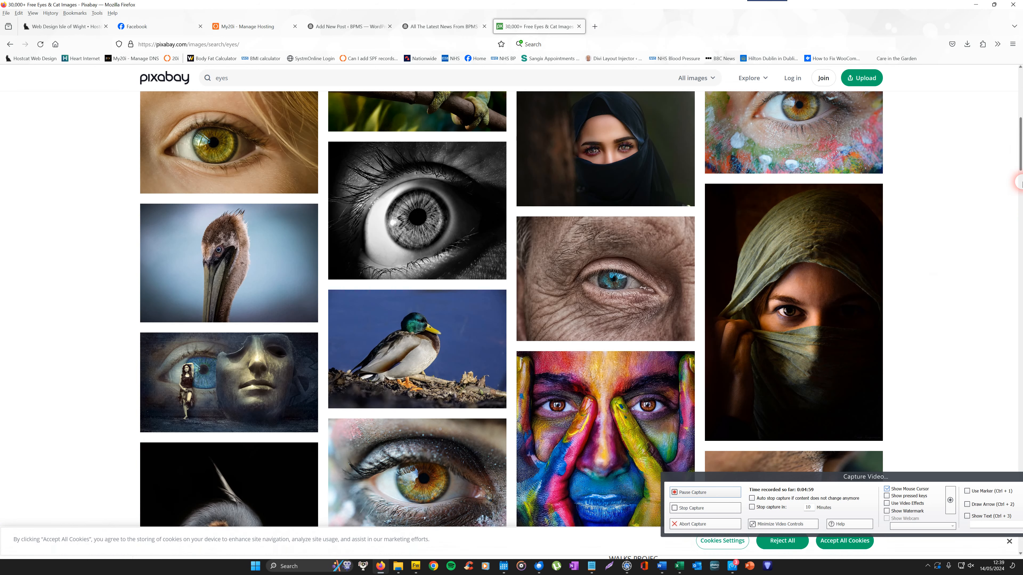
scroll(1019, 169, down, 3)
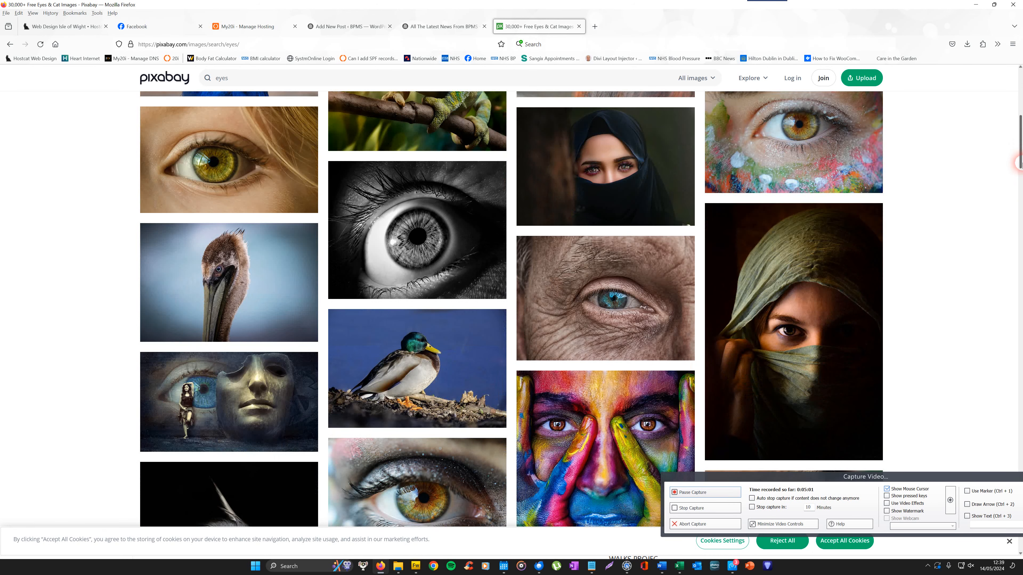
scroll(1019, 176, down, 2)
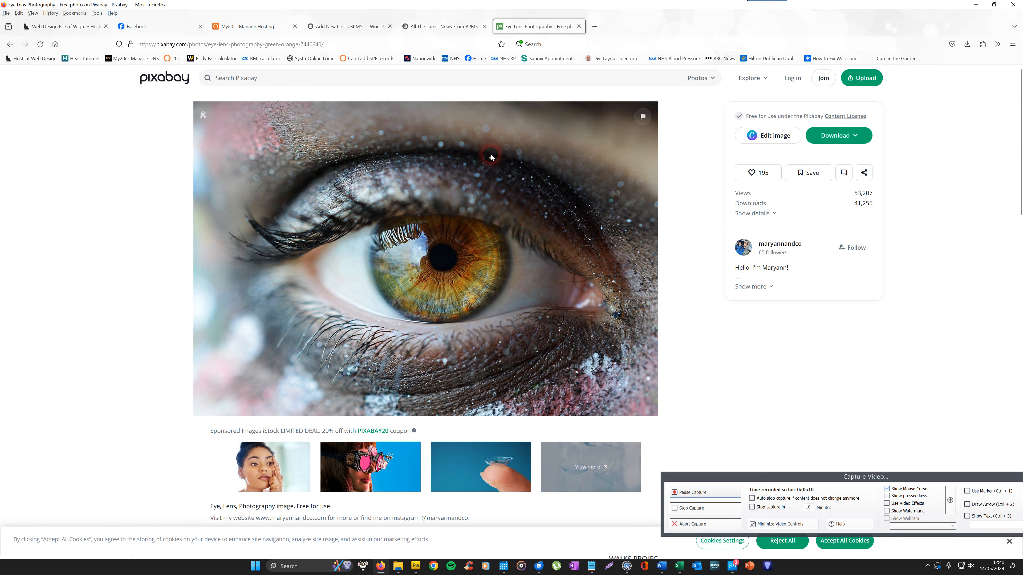
click(867, 137)
click(758, 179)
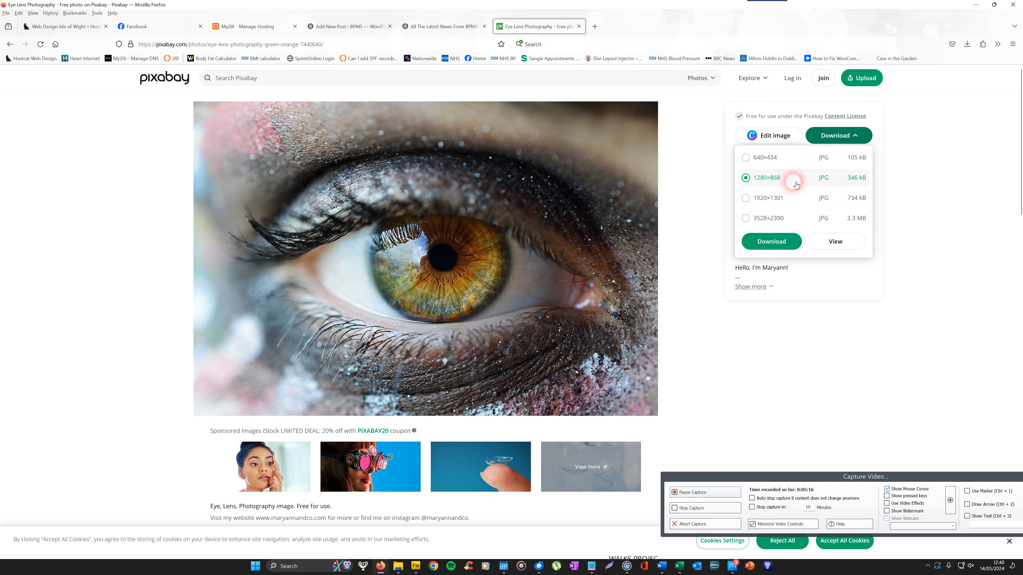
click(771, 242)
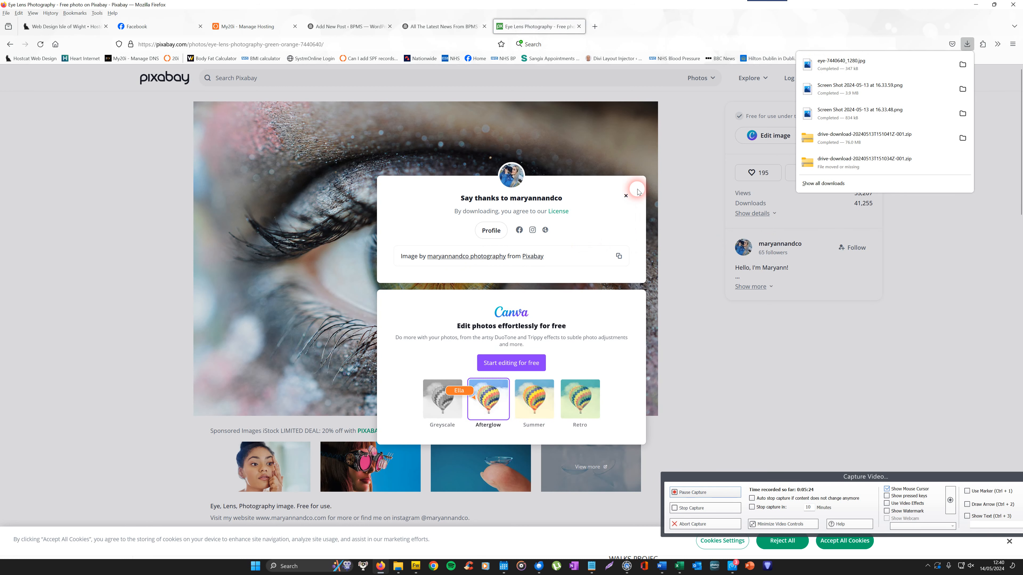
click(626, 196)
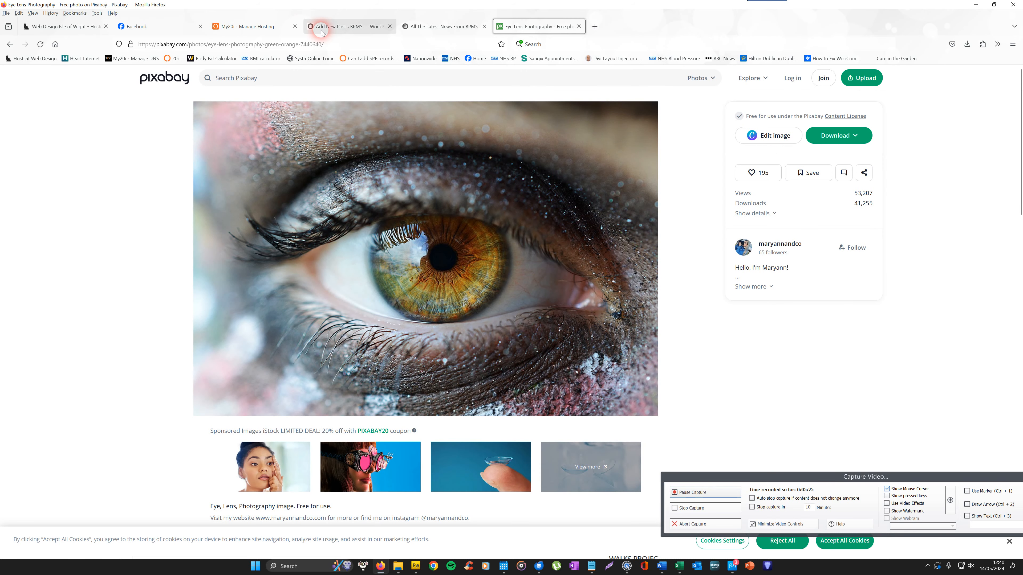
Return to the post editor and open the featured image chooser.
click(352, 27)
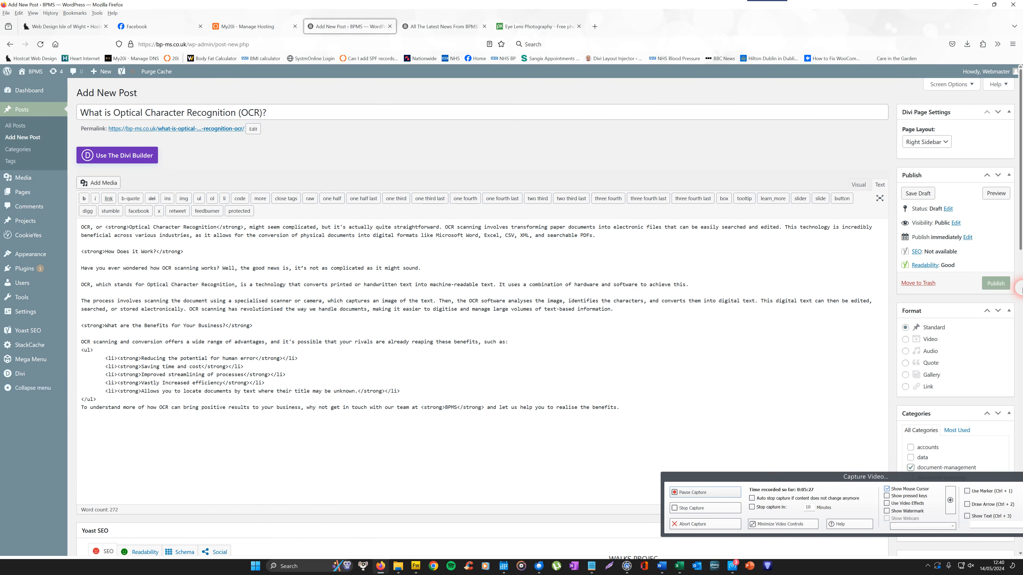
click(1021, 289)
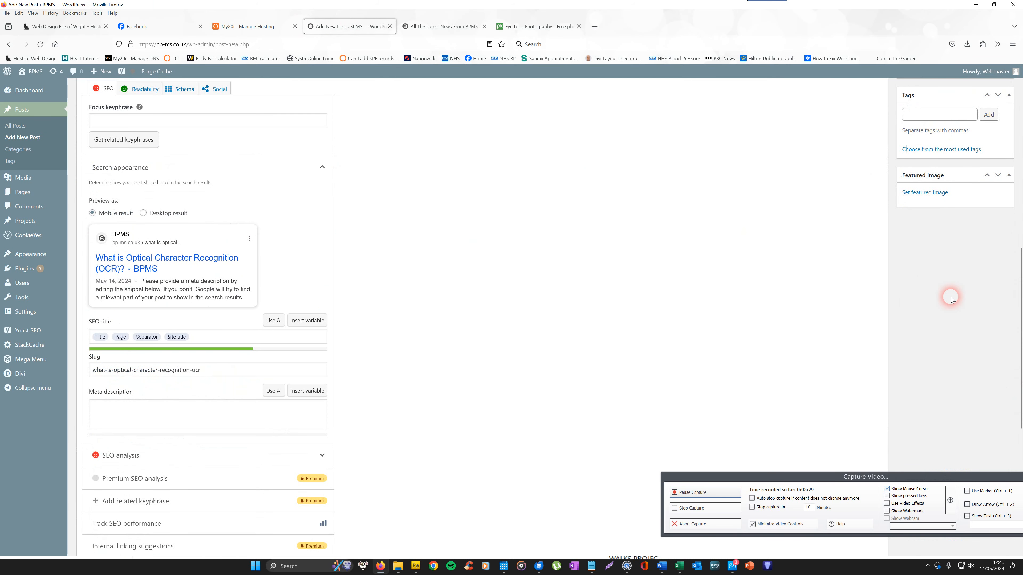
click(931, 194)
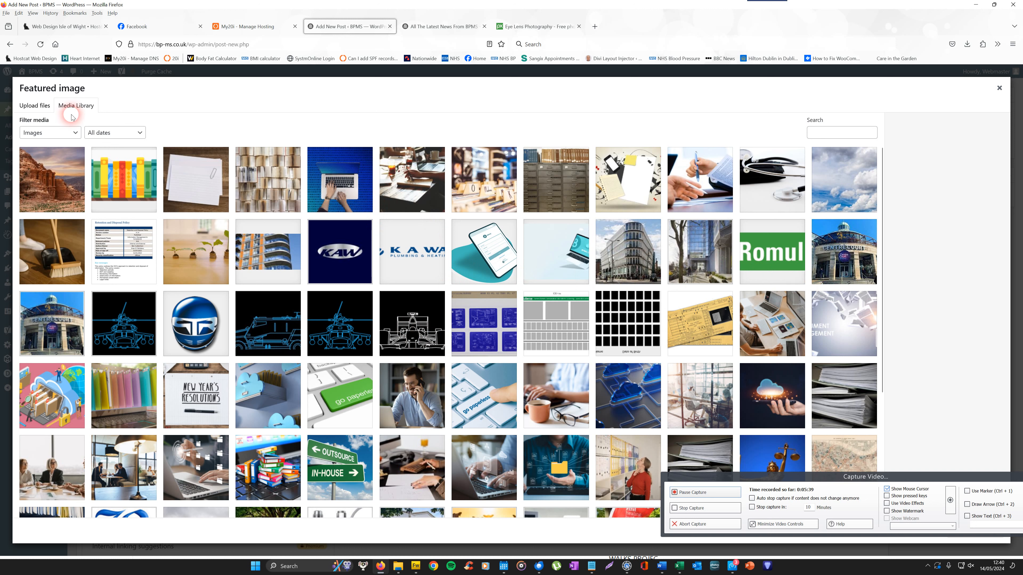
Upload the downloaded eye-7440640_1280.jpg file from the Downloads folder into the featured image media library.
click(36, 107)
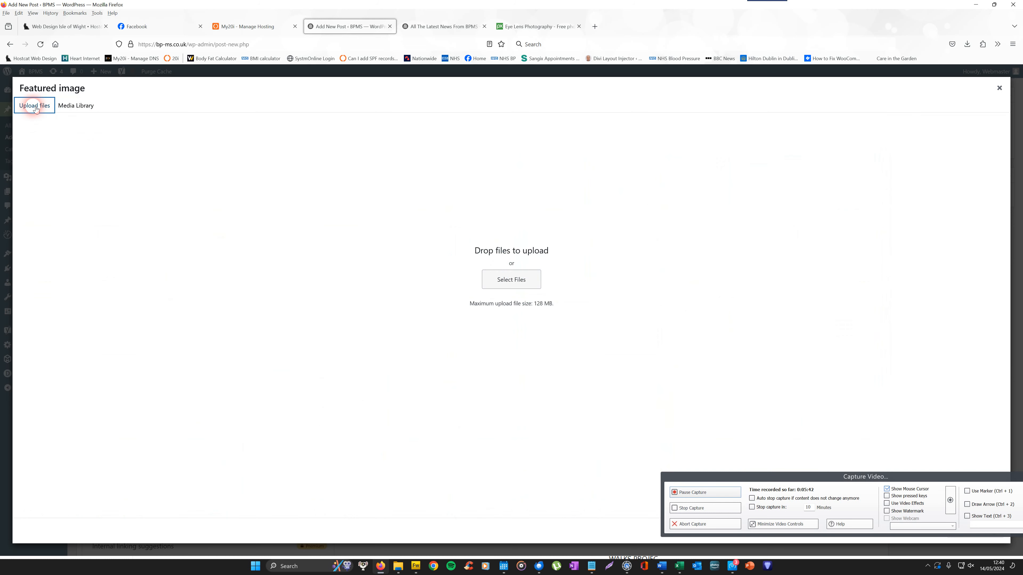
click(514, 282)
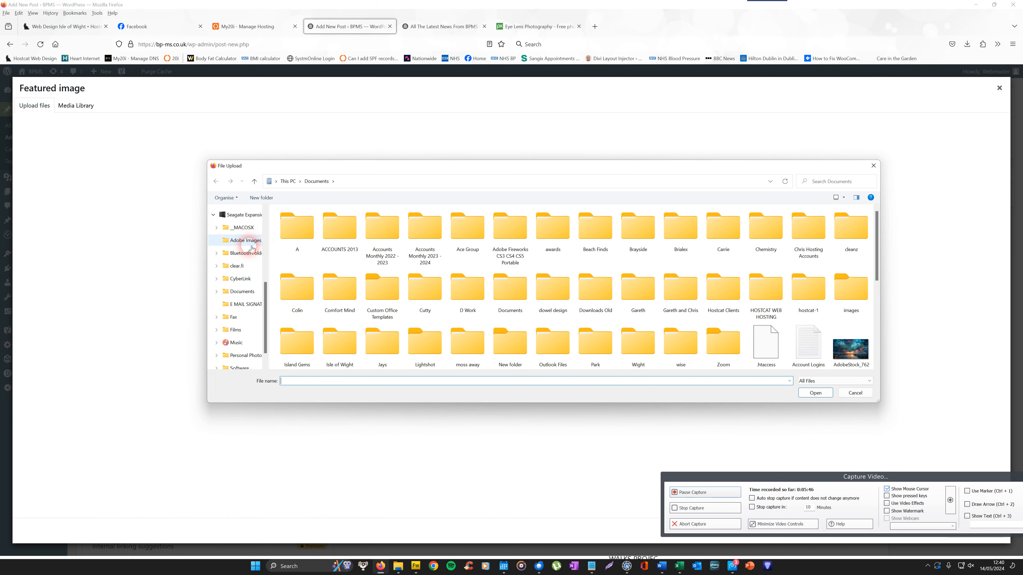
scroll(263, 250, up, 4)
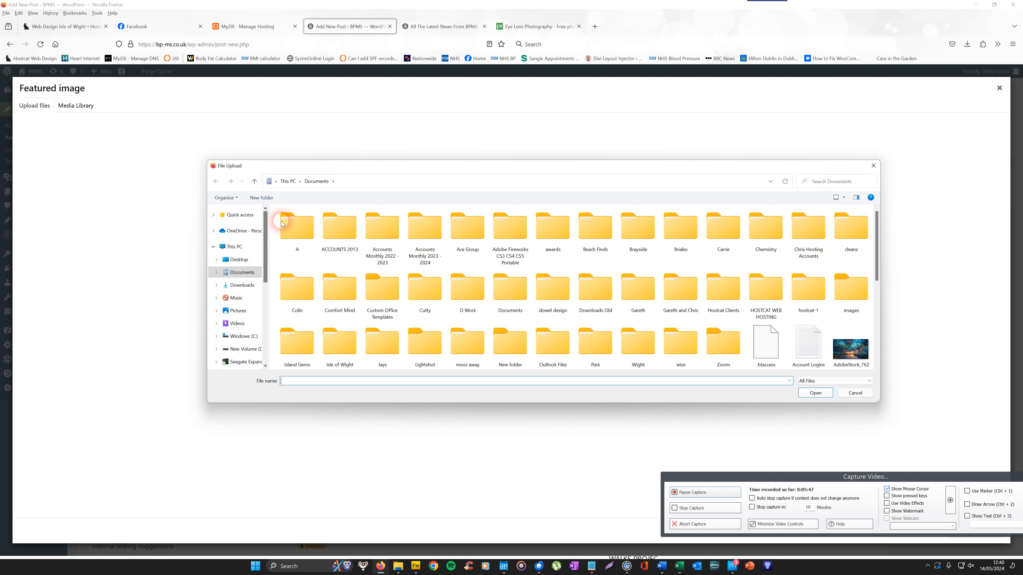
click(242, 285)
click(296, 241)
click(813, 393)
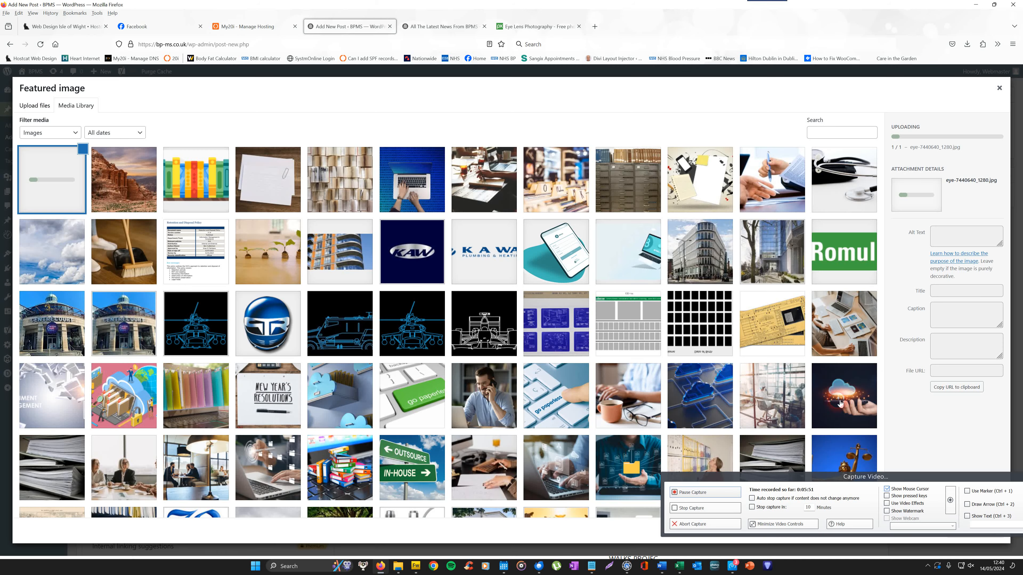
drag(945, 480, 415, 474)
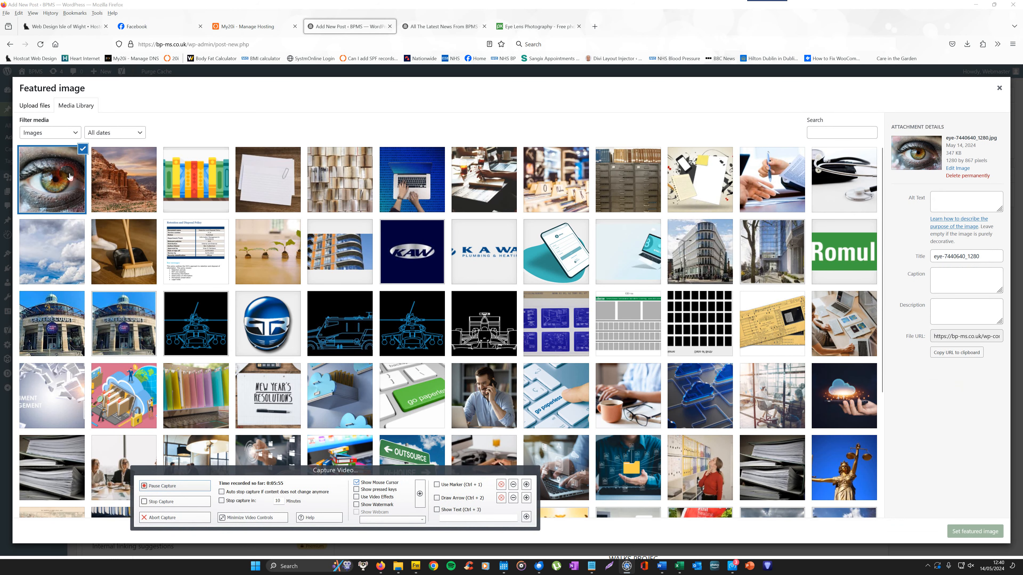
Set the eye photo as the post's featured image and publish the post.
click(975, 532)
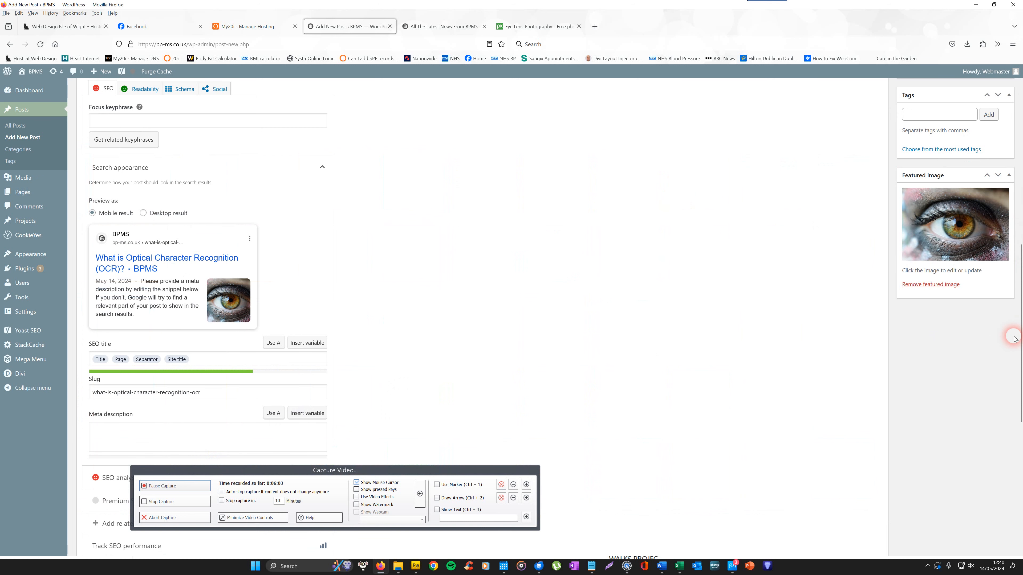
drag(1020, 339, 1017, 137)
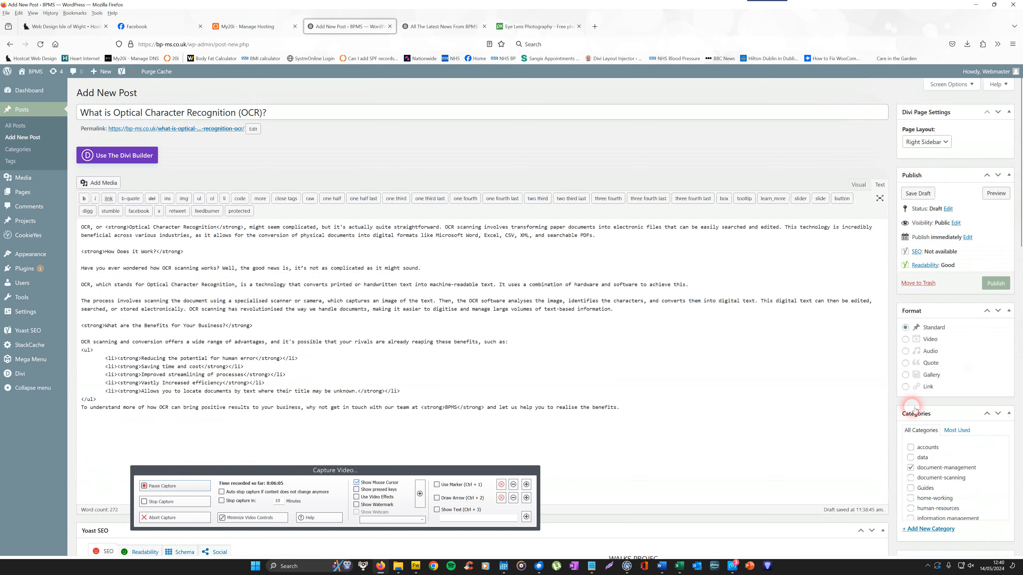
click(997, 283)
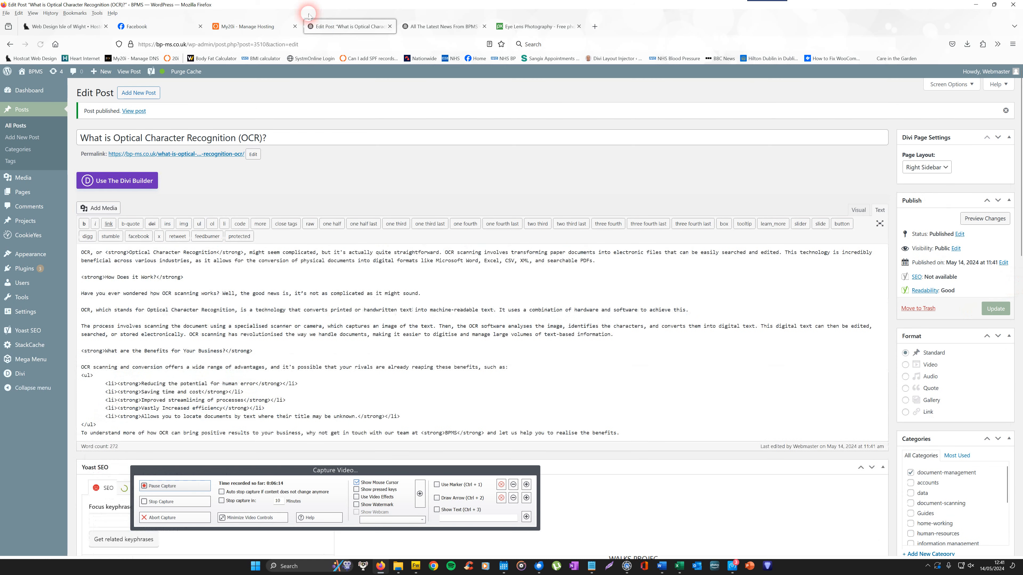
Switch to the blog tab and reload it to check for the new post.
click(457, 30)
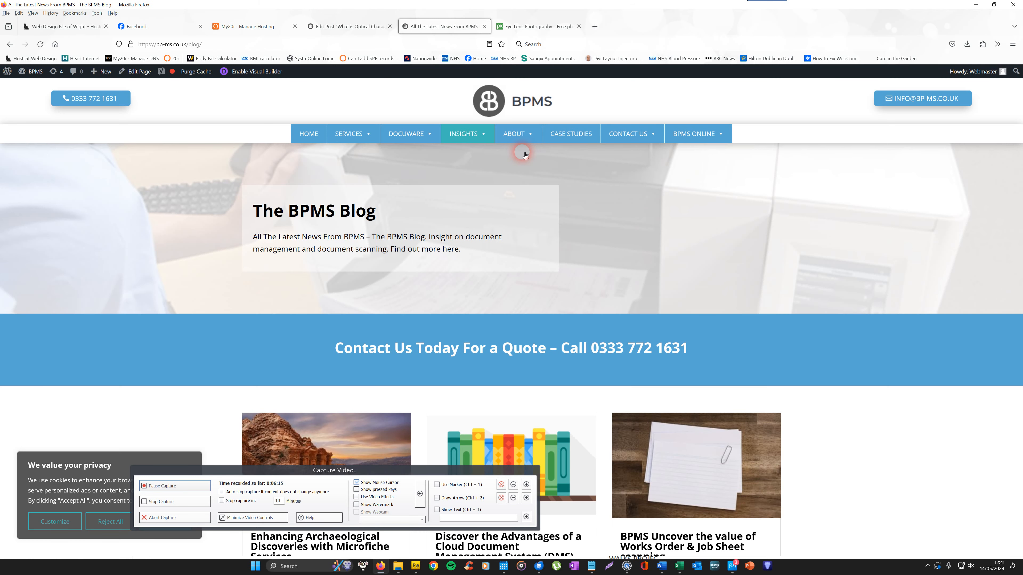
scroll(1021, 217, down, 12)
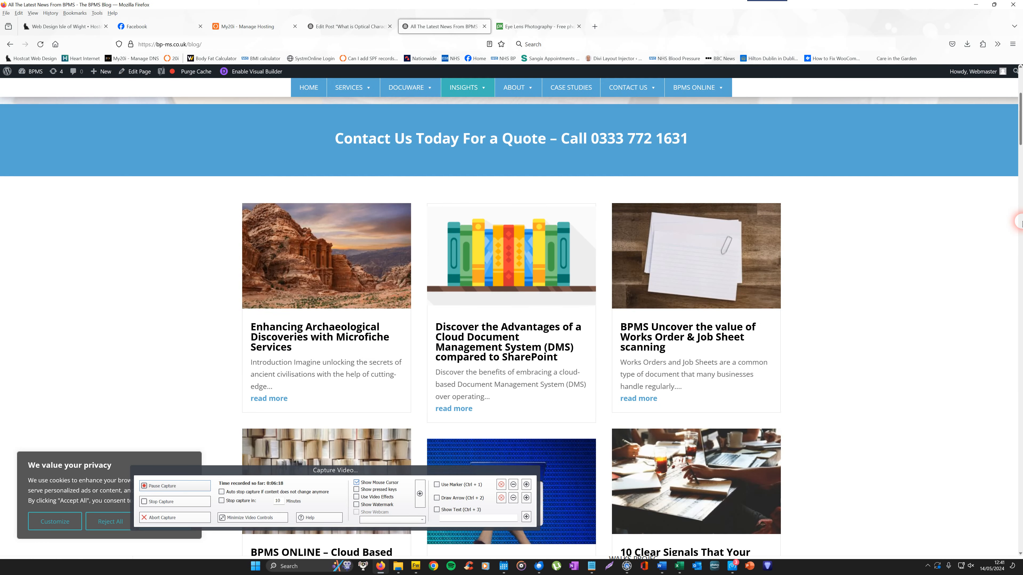
drag(1021, 217, 1021, 139)
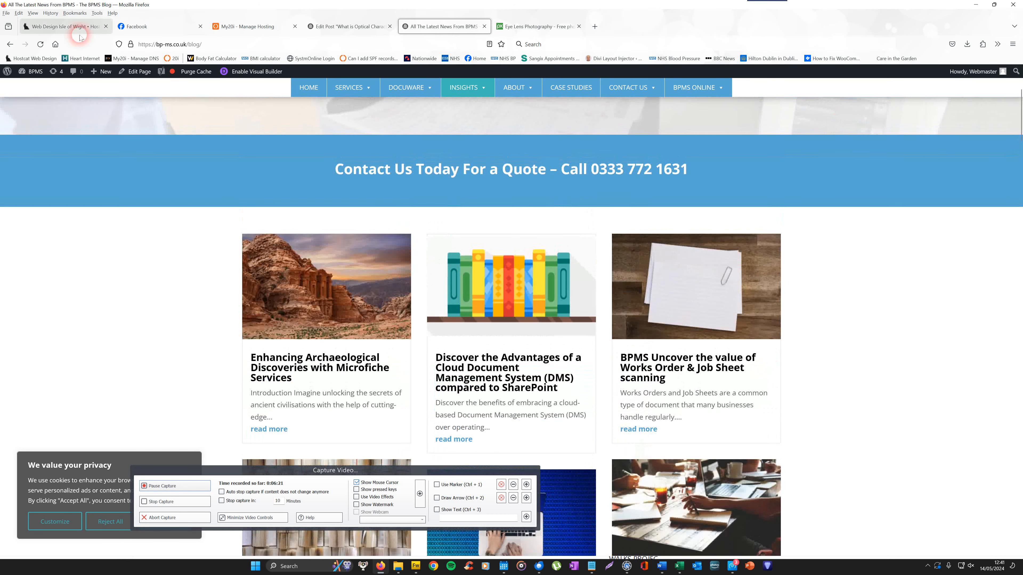
click(41, 44)
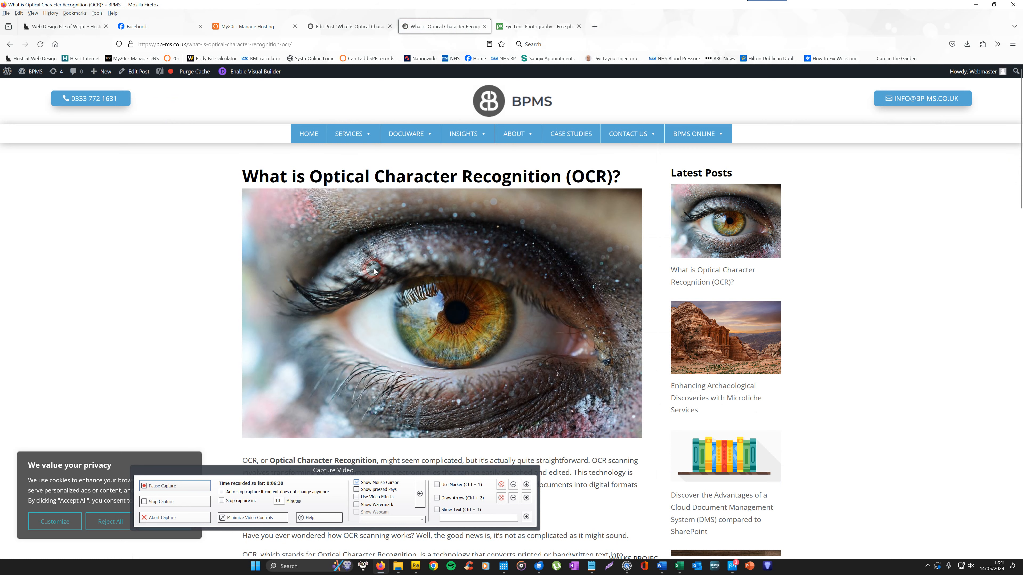
Examine the published OCR post page and its Latest Posts sidebar.
drag(1020, 121, 1020, 97)
drag(669, 173, 735, 174)
mouse_move(1019, 133)
mouse_down()
mouse_move(1018, 229)
mouse_move(1020, 139)
mouse_up()
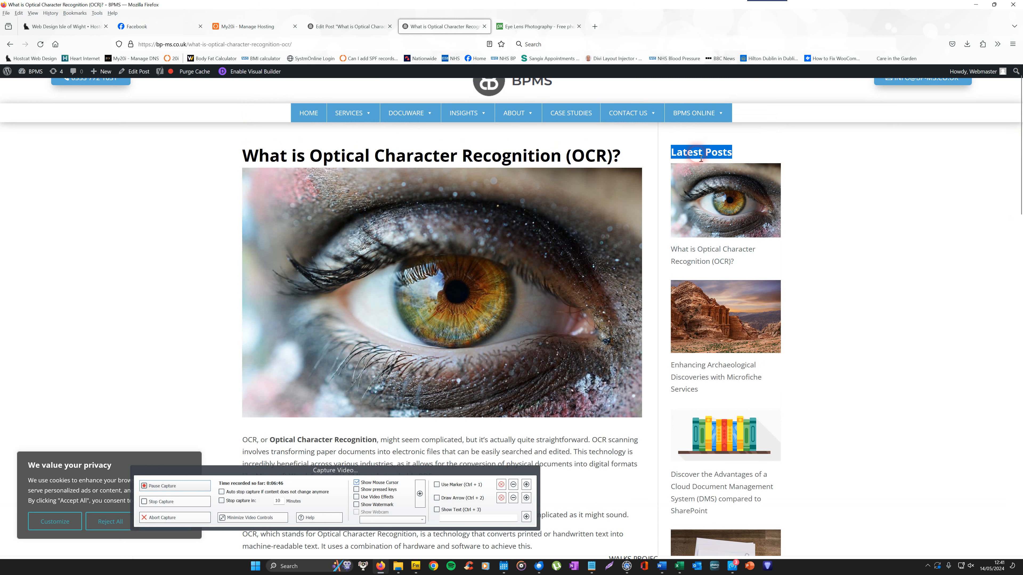
click(752, 154)
mouse_move(729, 156)
mouse_down()
mouse_move(663, 153)
mouse_move(732, 155)
mouse_move(724, 160)
mouse_up()
click(675, 156)
click(716, 157)
drag(733, 154, 679, 153)
Return to the post editor and purge the site cache.
click(354, 25)
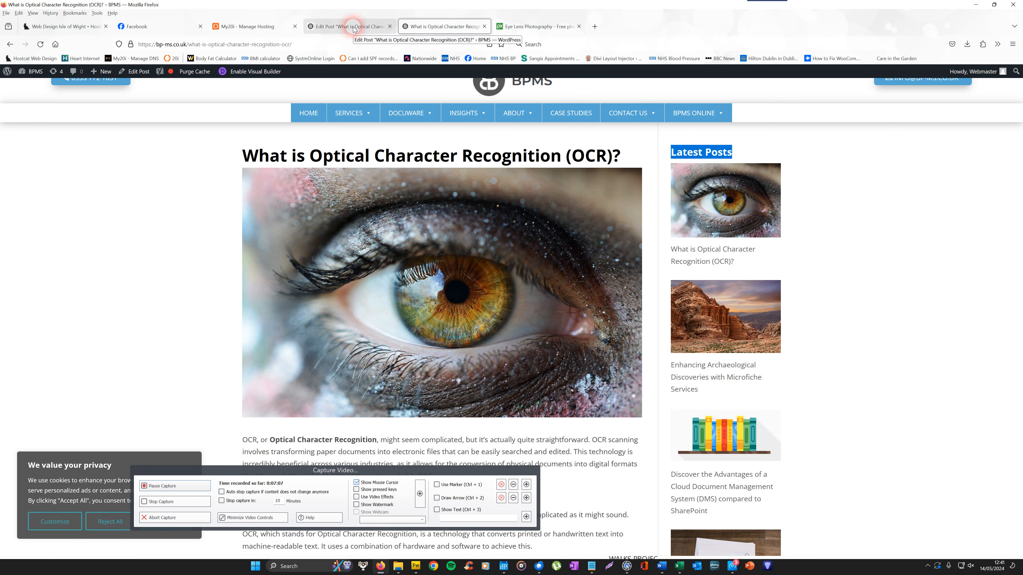
click(353, 27)
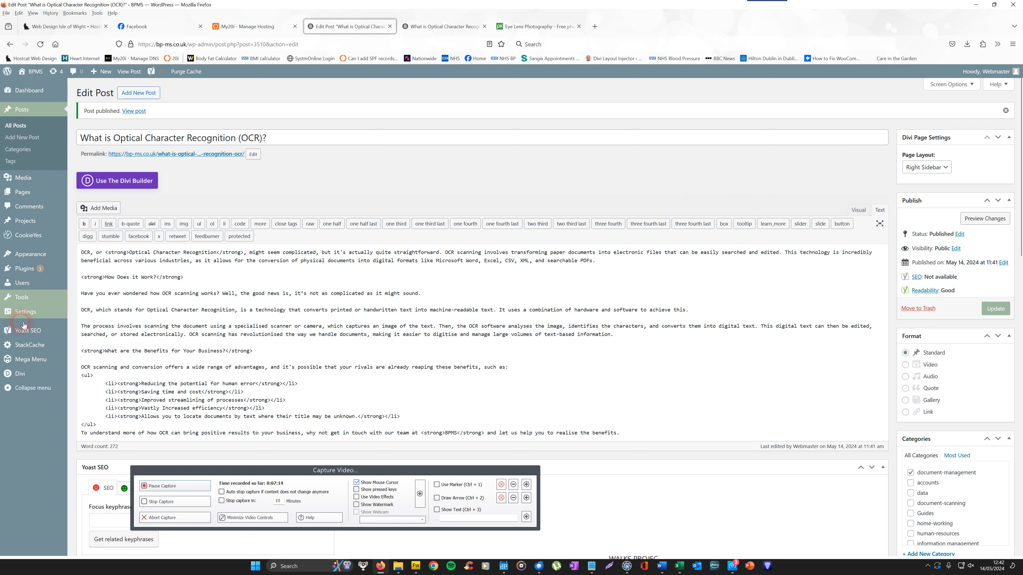
click(186, 73)
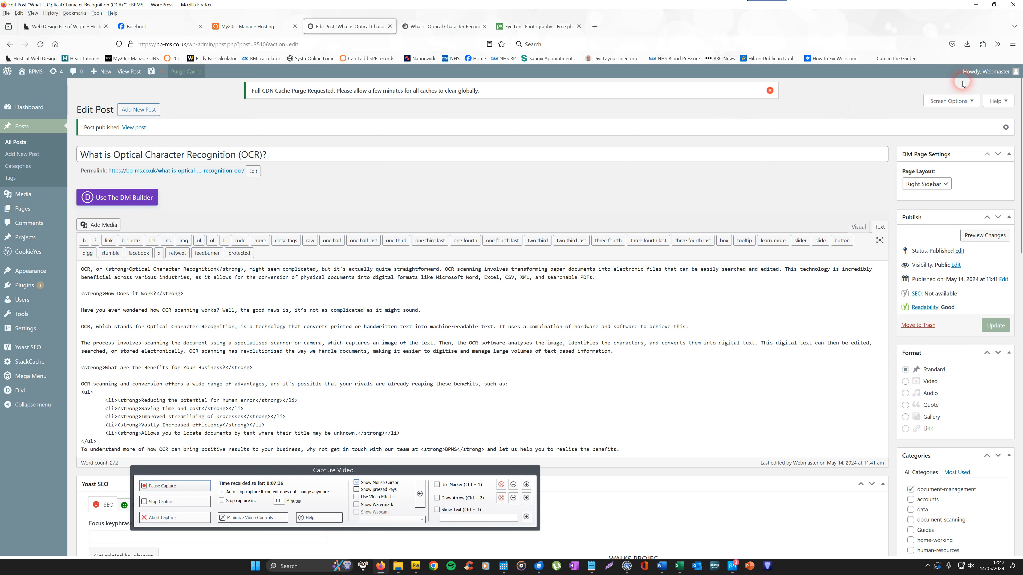
Log out of WordPress and go back to the BPMS website.
mouse_move(988, 72)
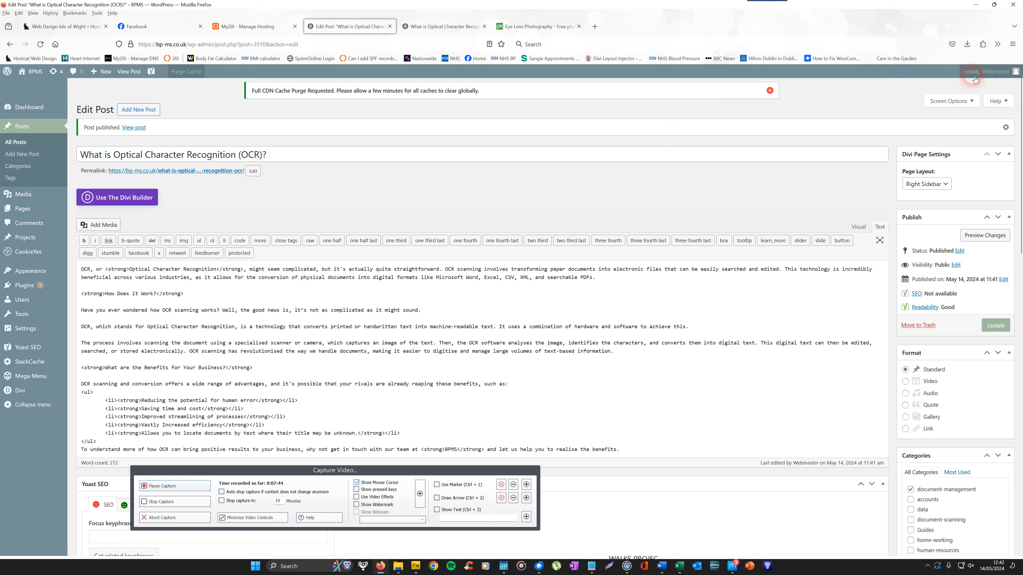
click(963, 110)
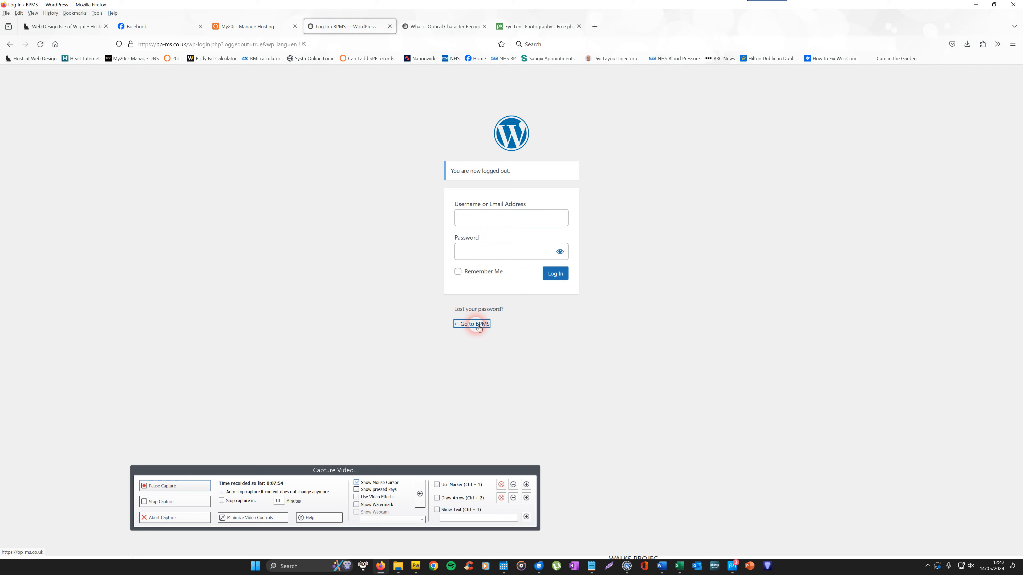
click(472, 322)
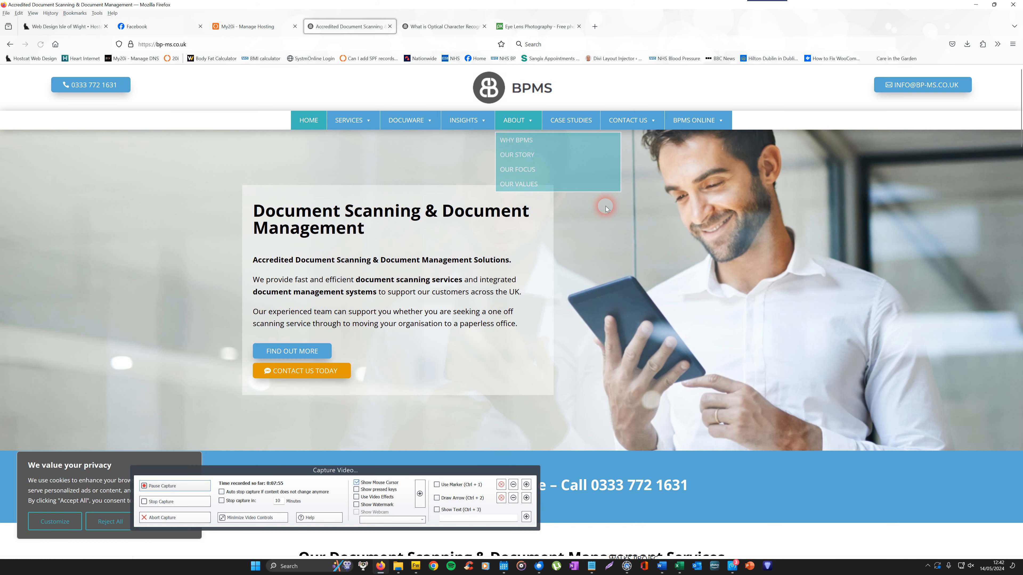
Open the Blog page from the Insights menu and review the post listing as a visitor.
mouse_move(457, 120)
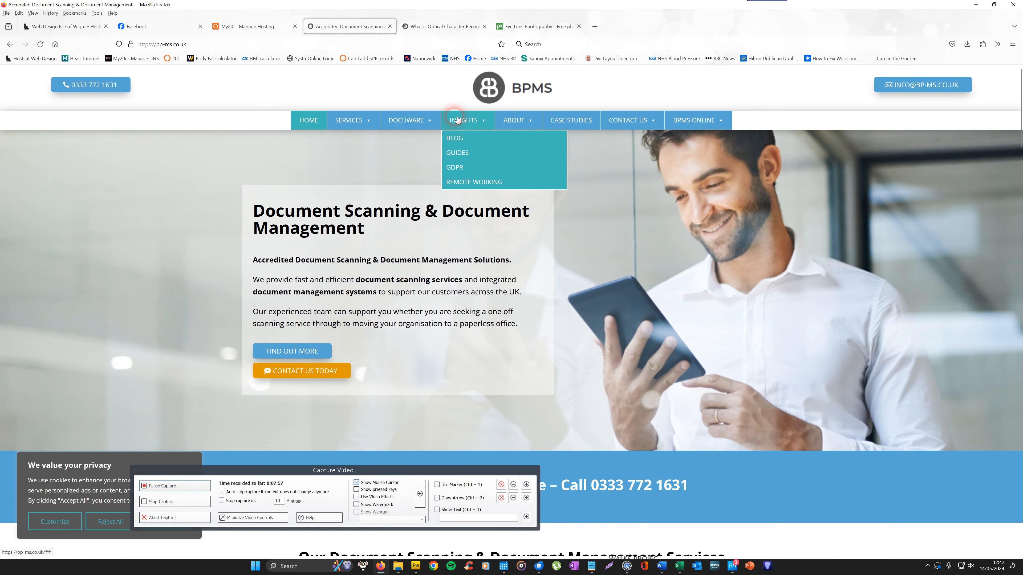
click(456, 138)
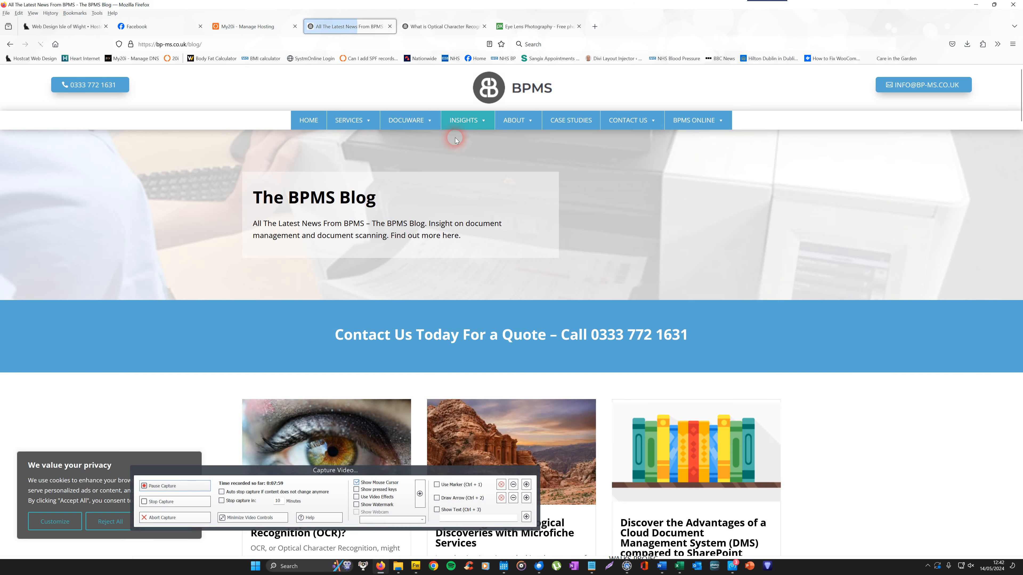
drag(1021, 103, 1022, 39)
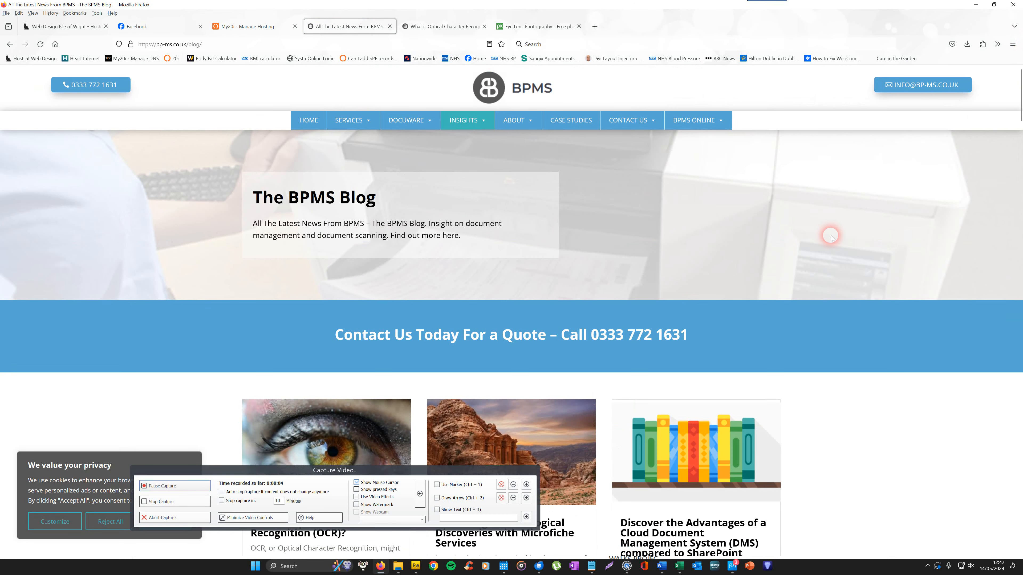
drag(695, 326, 341, 345)
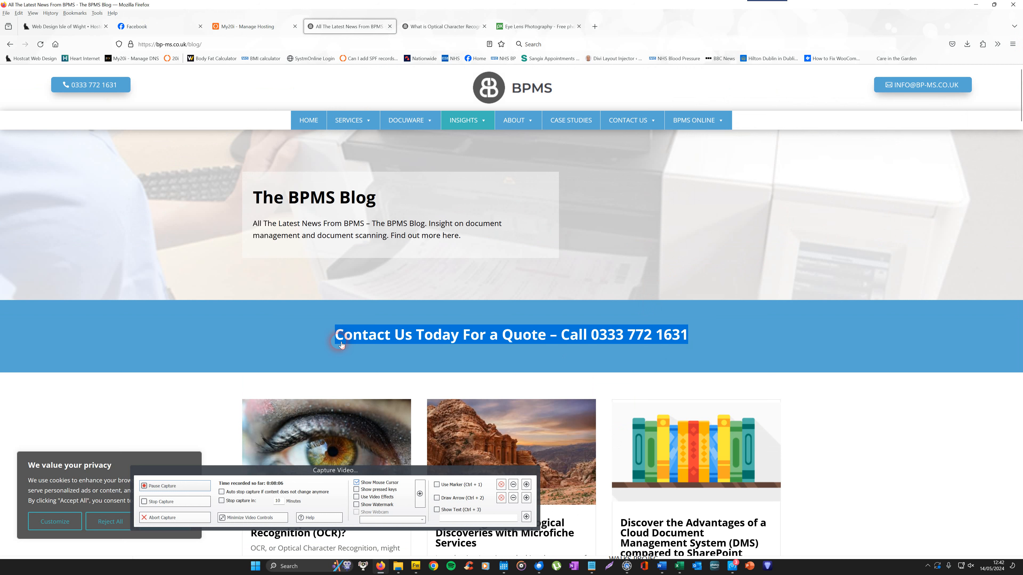
click(630, 337)
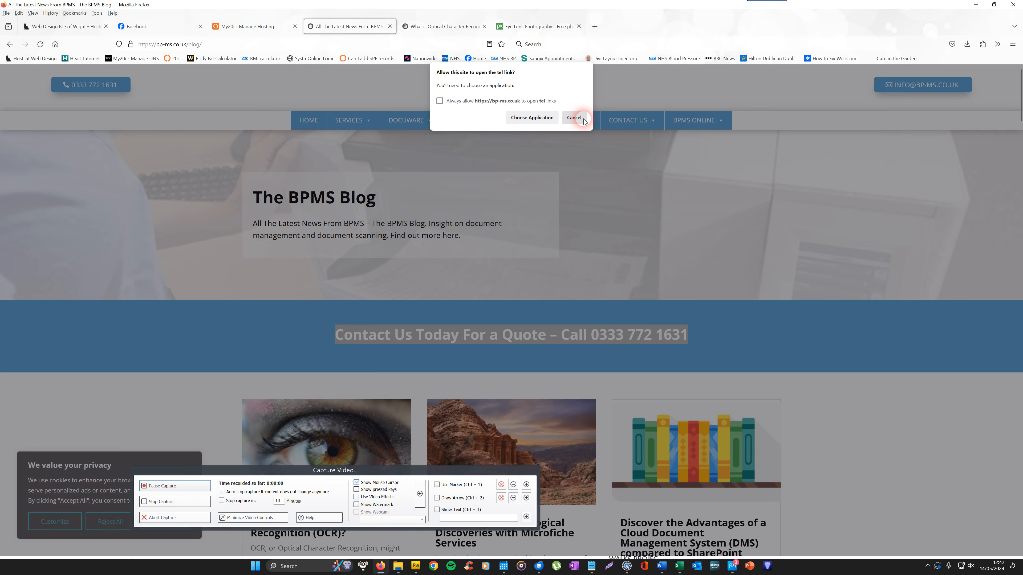
click(576, 118)
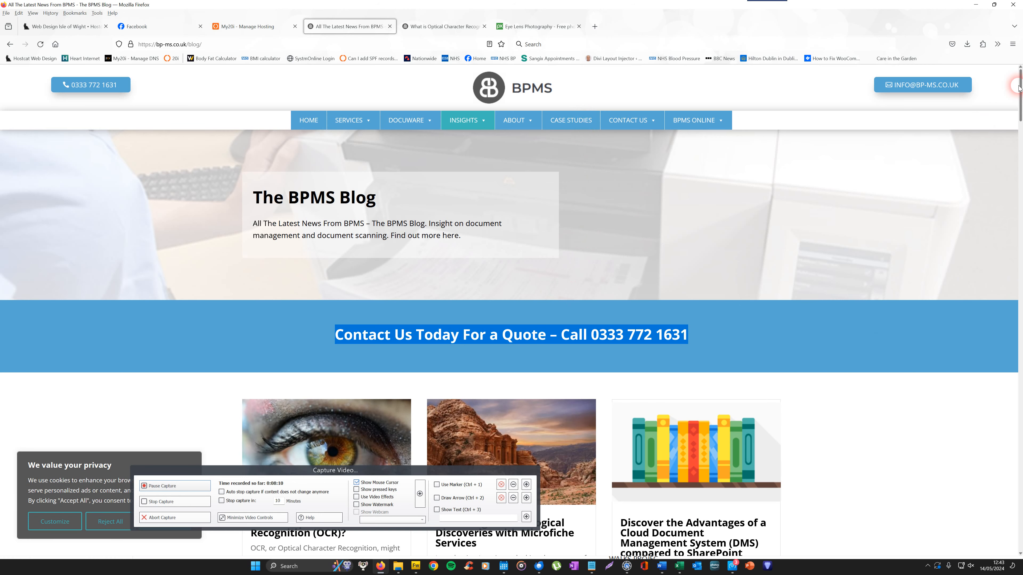